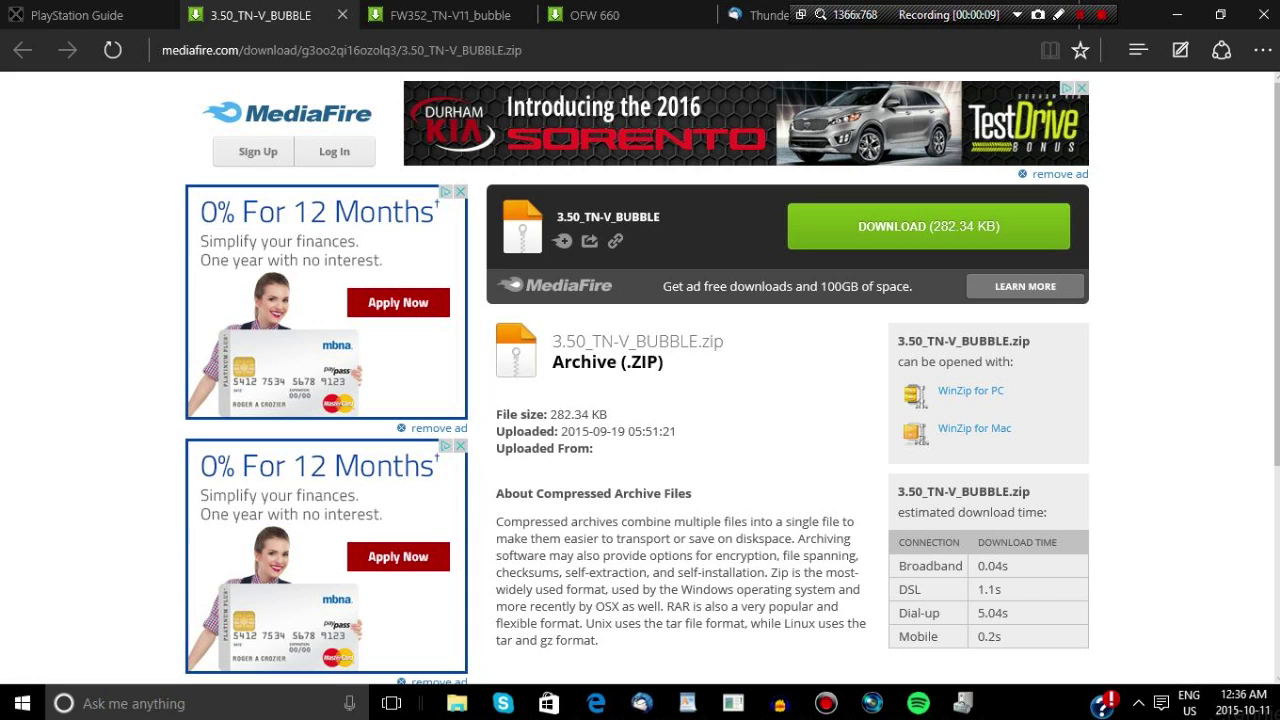
Switch to the FW352_TN-V11_bubble MediaFire page and highlight its file name
click(440, 15)
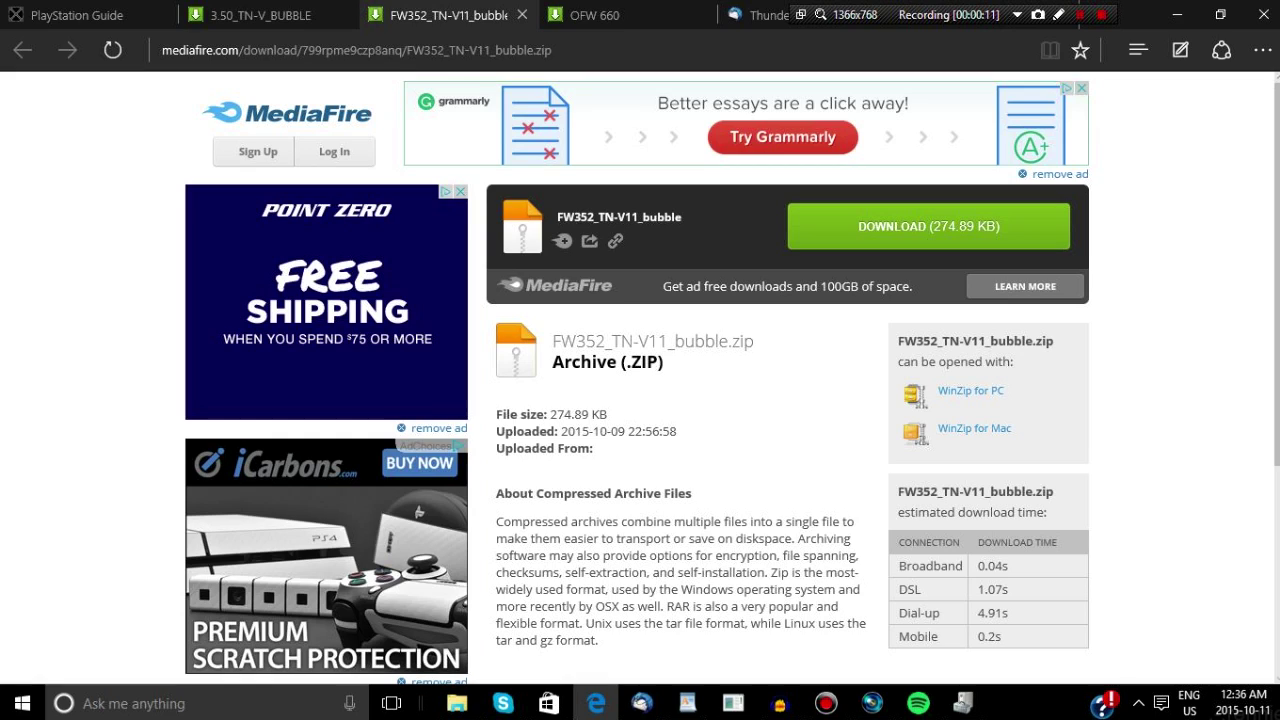
drag(557, 217, 682, 217)
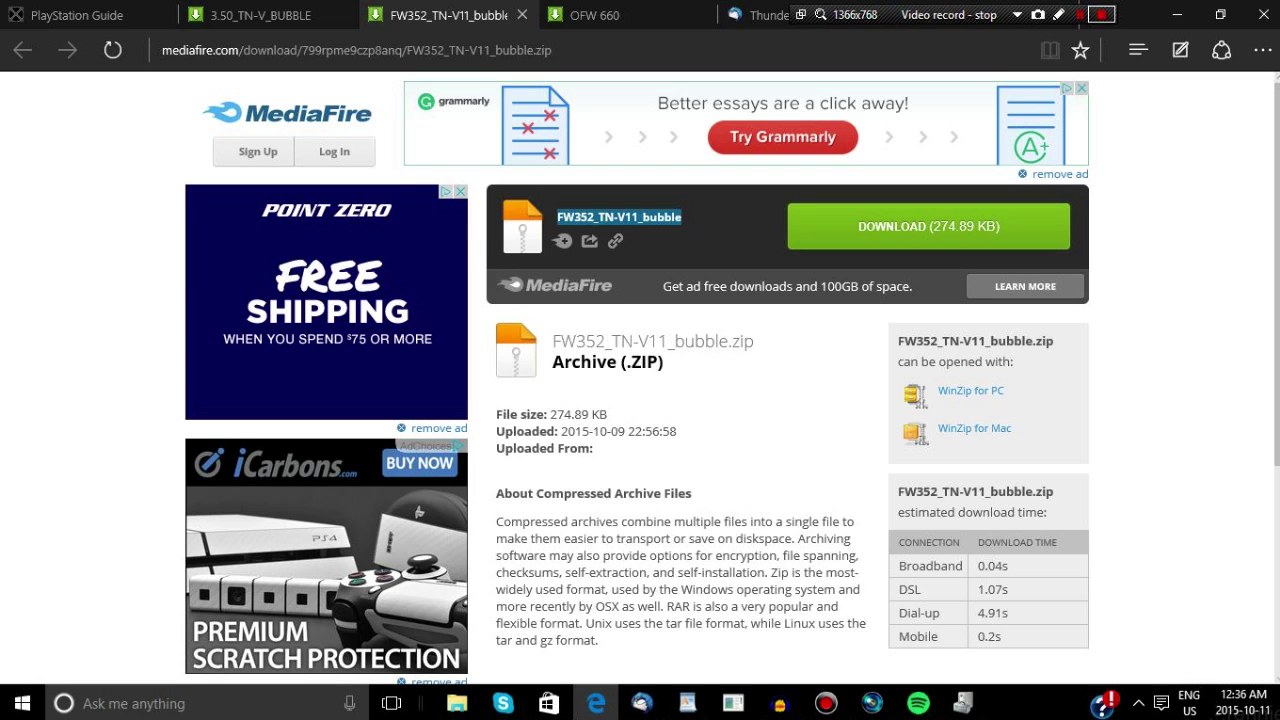
click(1101, 15)
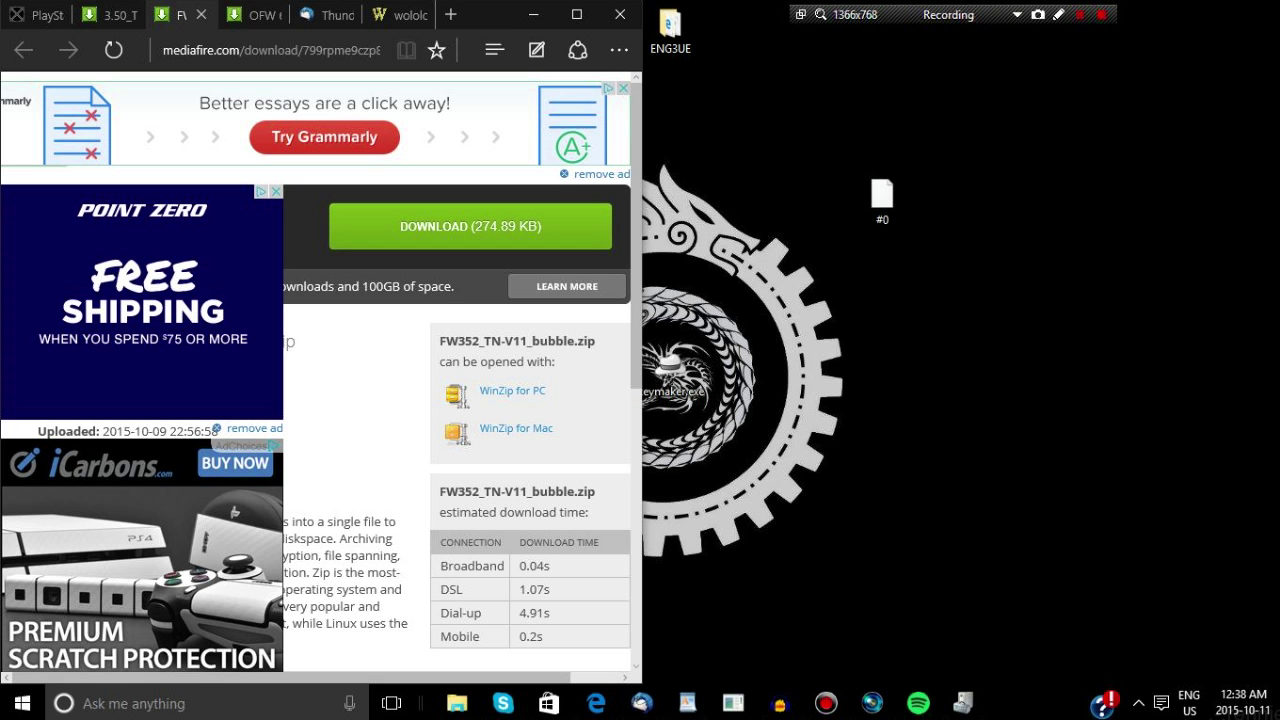
Download FW352_TN-V11_bubble (2).zip and copy its TNV_00000 folder onto the desktop
click(470, 226)
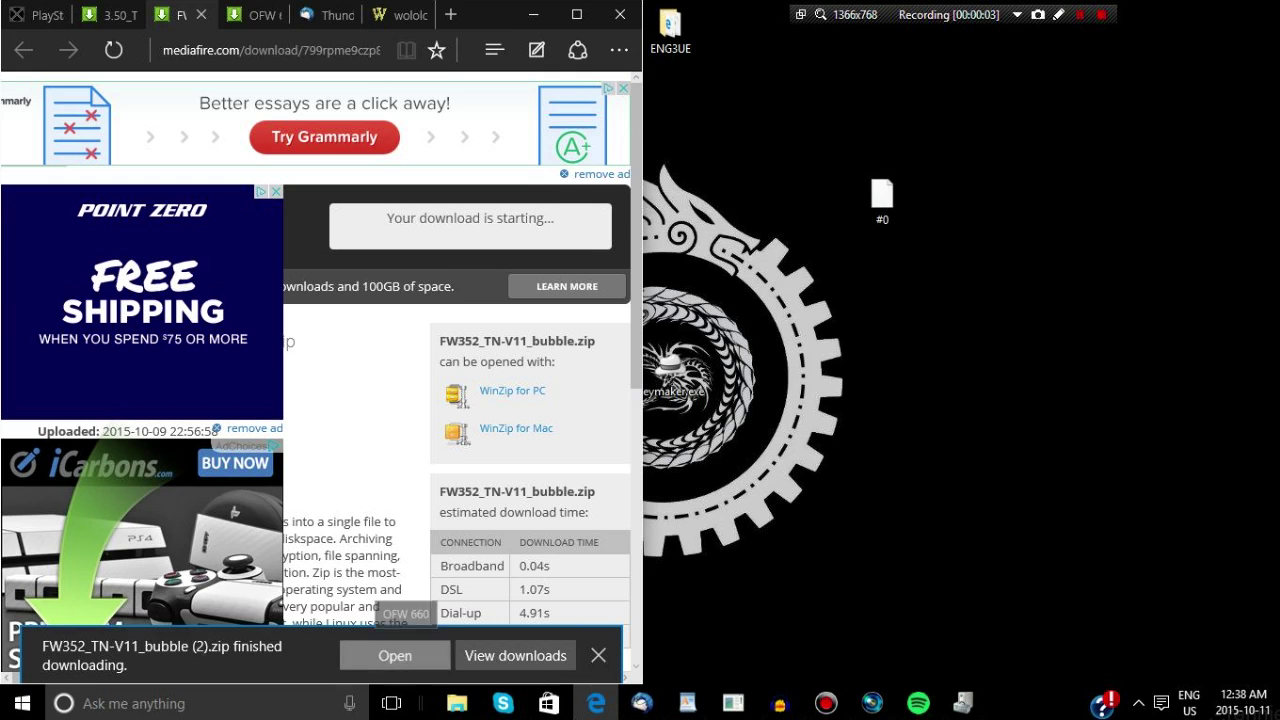
click(395, 655)
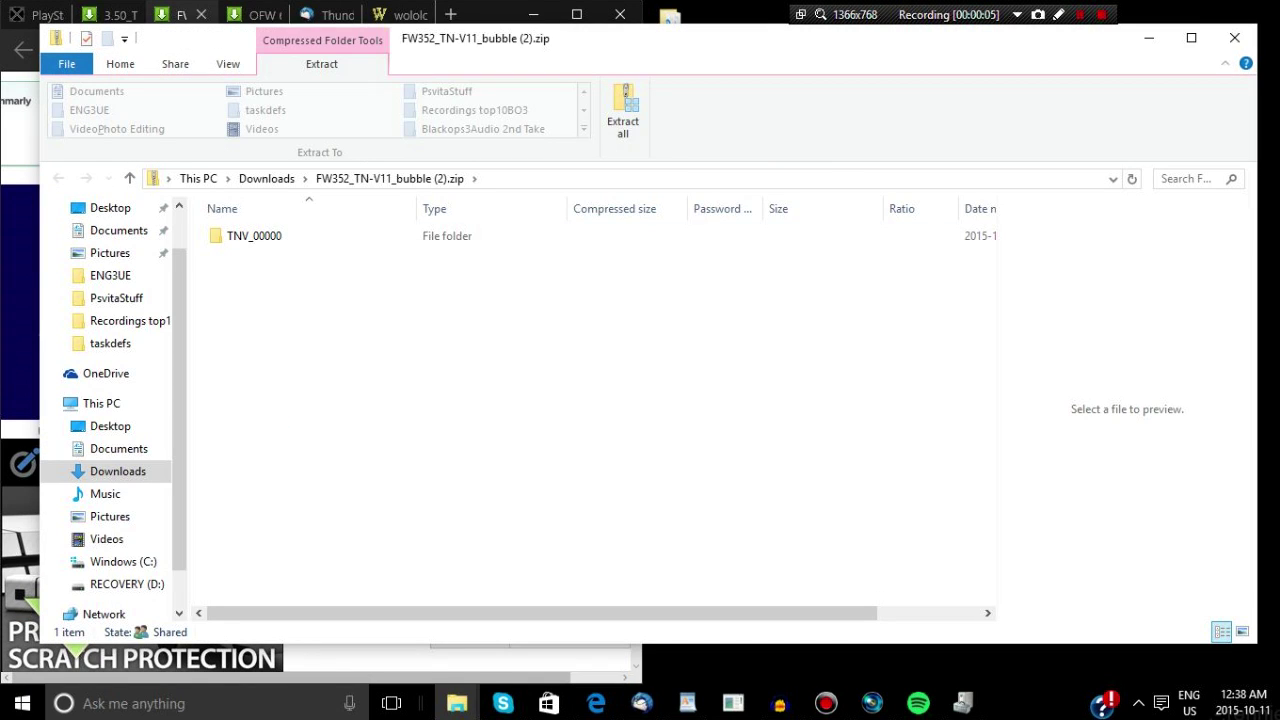
key(super+Left)
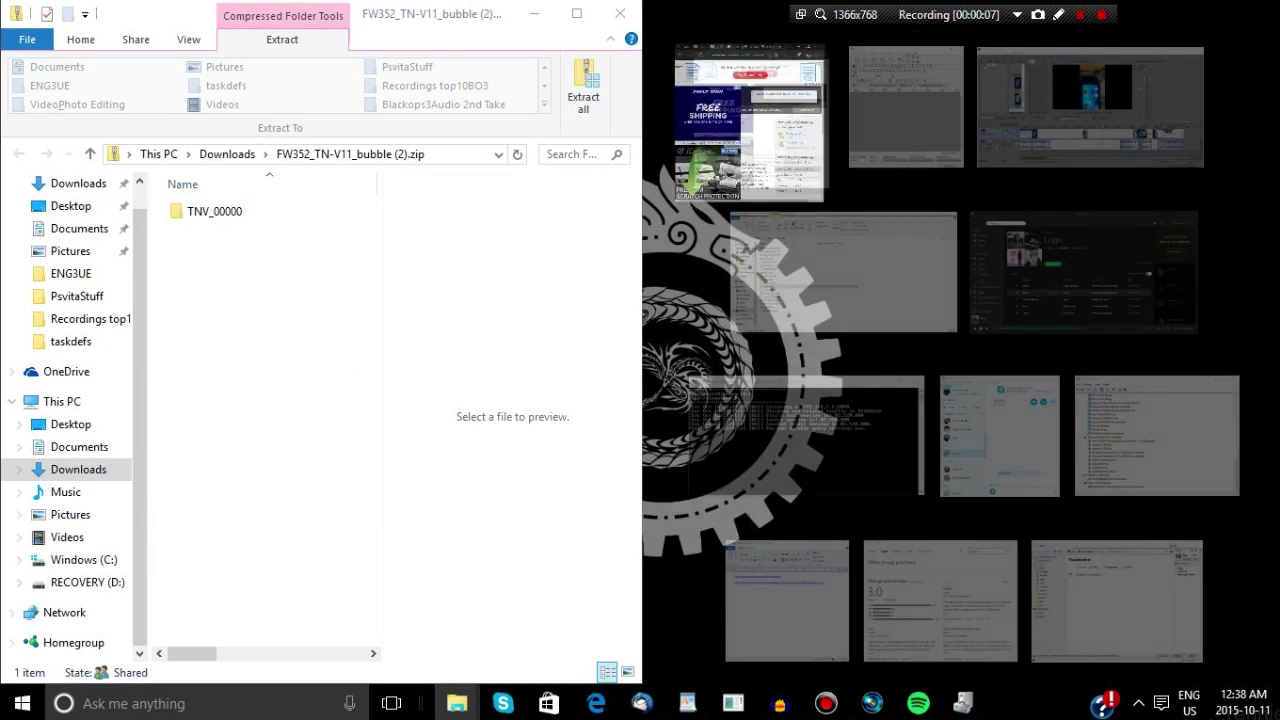
click(214, 211)
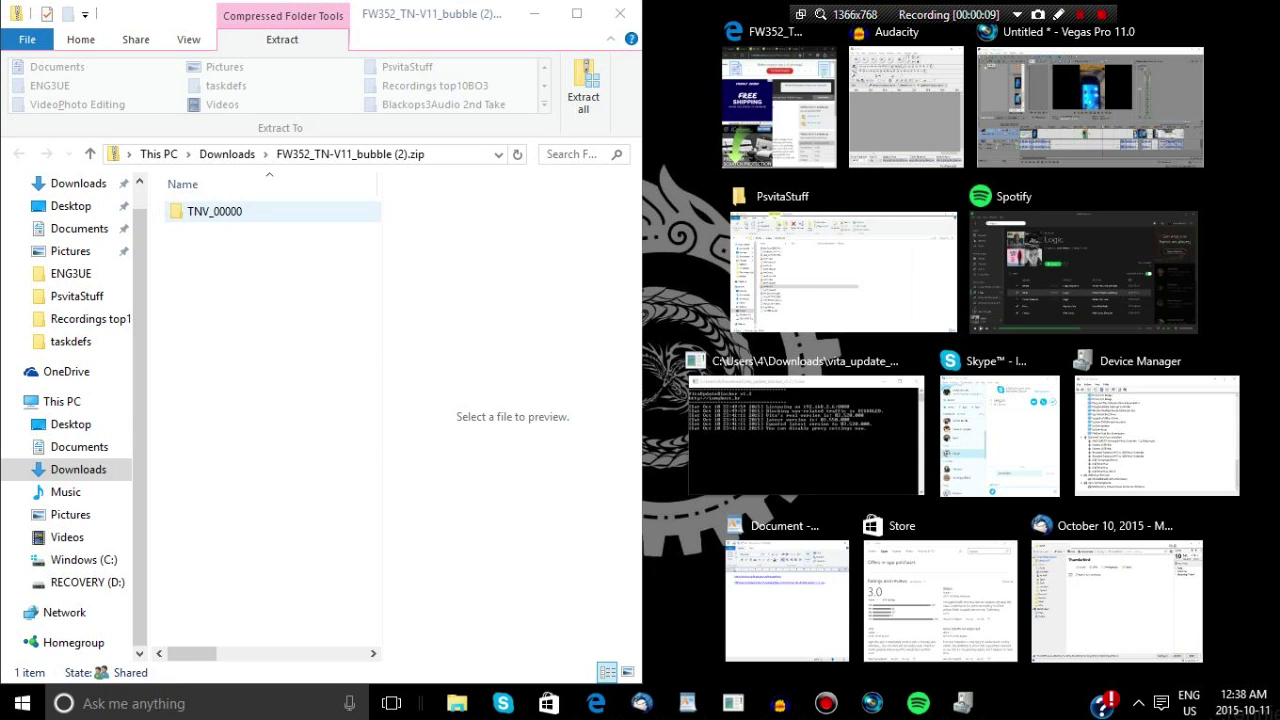
drag(214, 211, 908, 424)
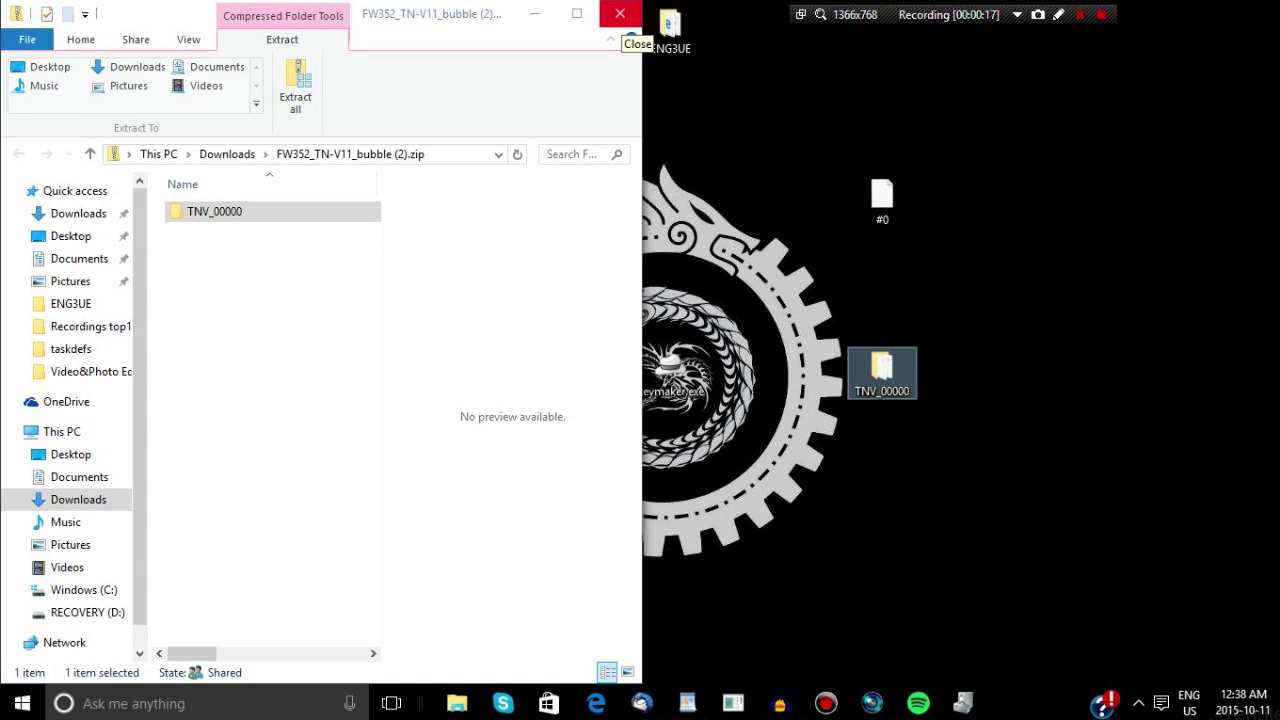
click(620, 14)
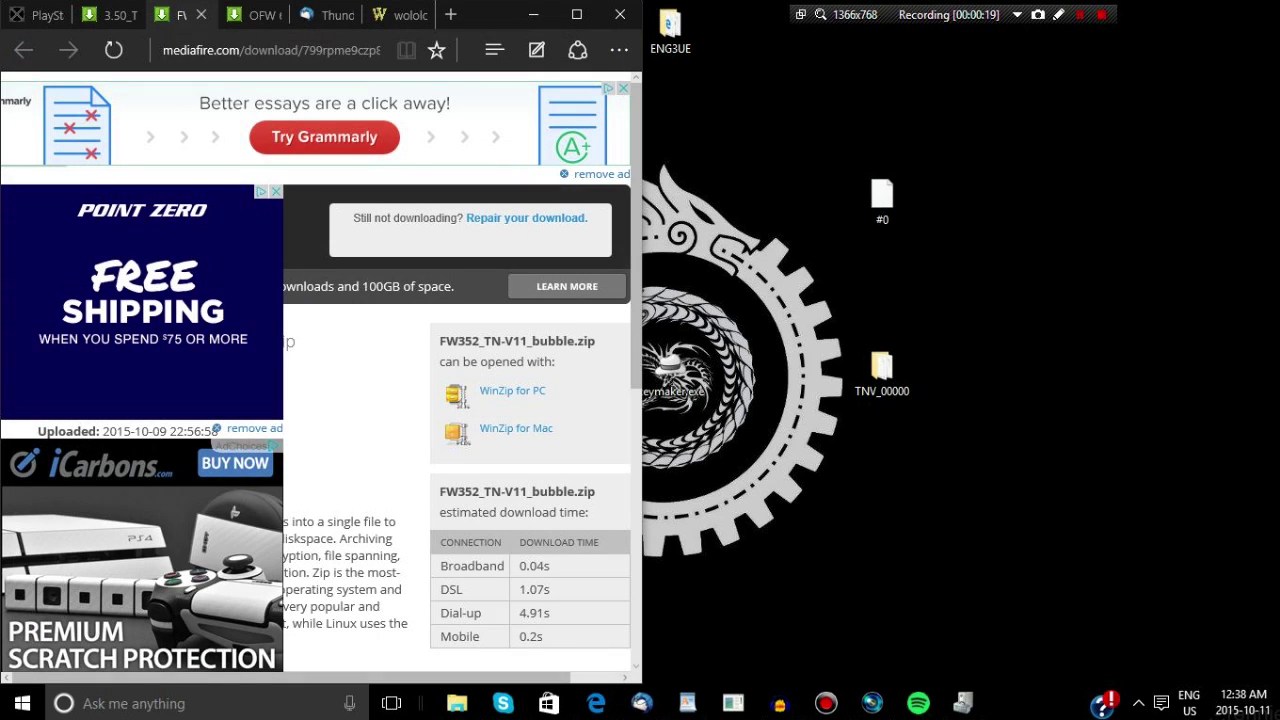
Download OFW 660.zip from its MediaFire page
click(255, 14)
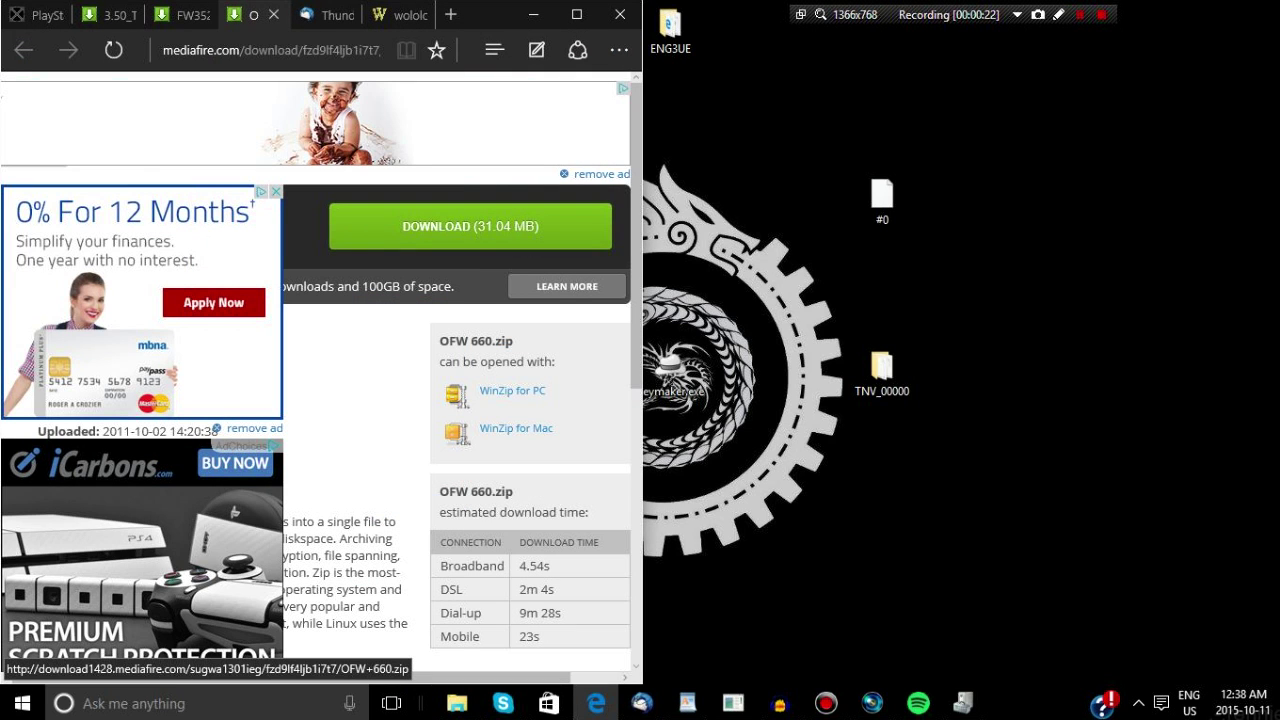
click(470, 226)
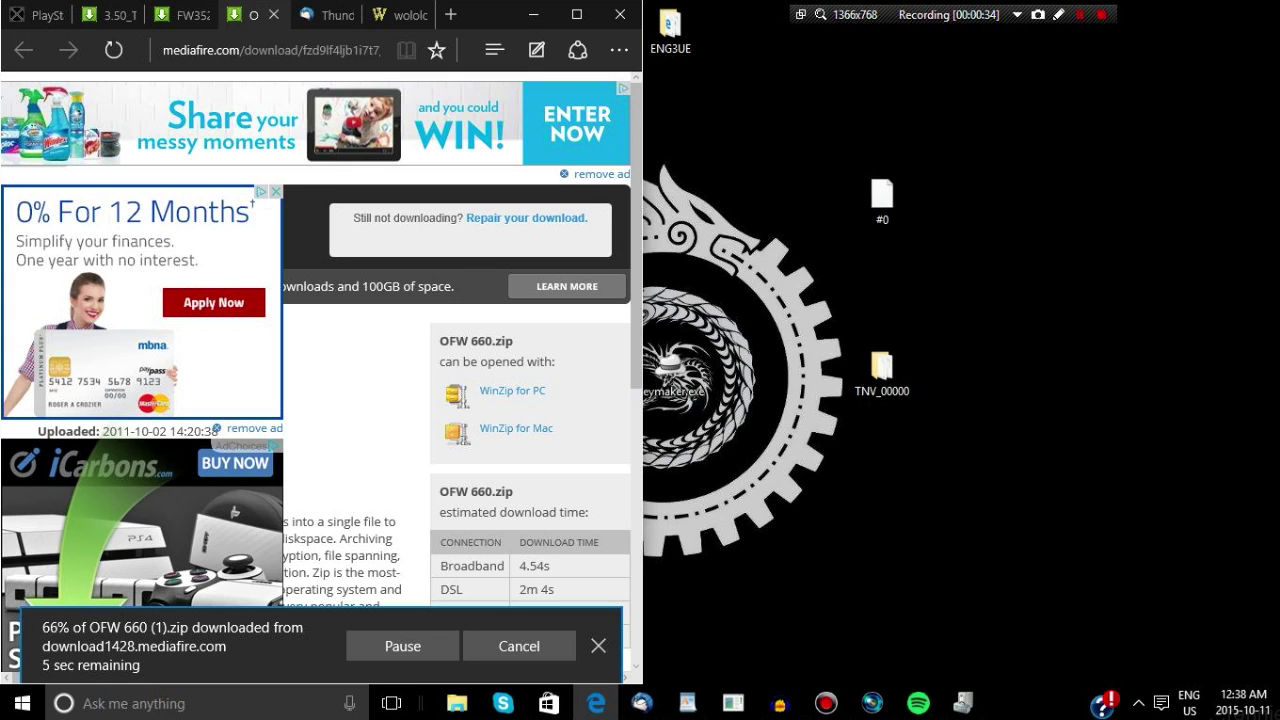
Open TNV_00000 beside OFW 660 (1).zip, browsed to 660\PSP\GAME\UPDATE in tile view
double_click(881, 370)
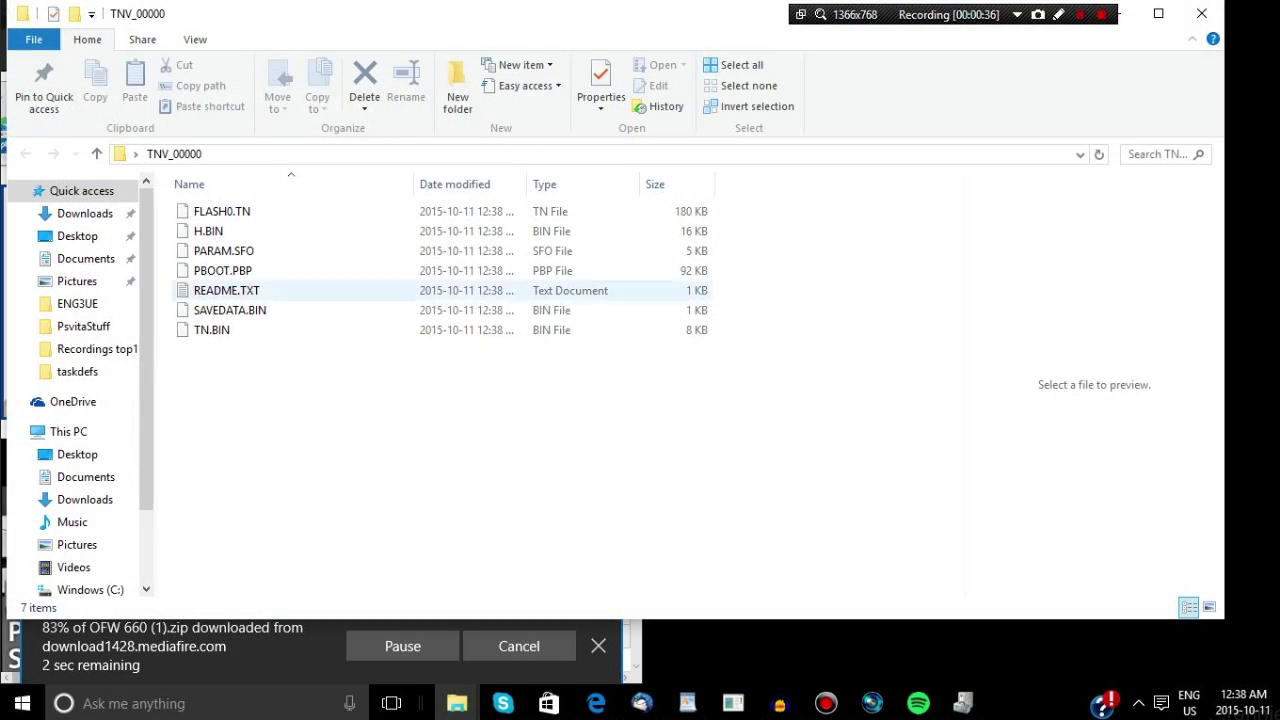
key(super+Right)
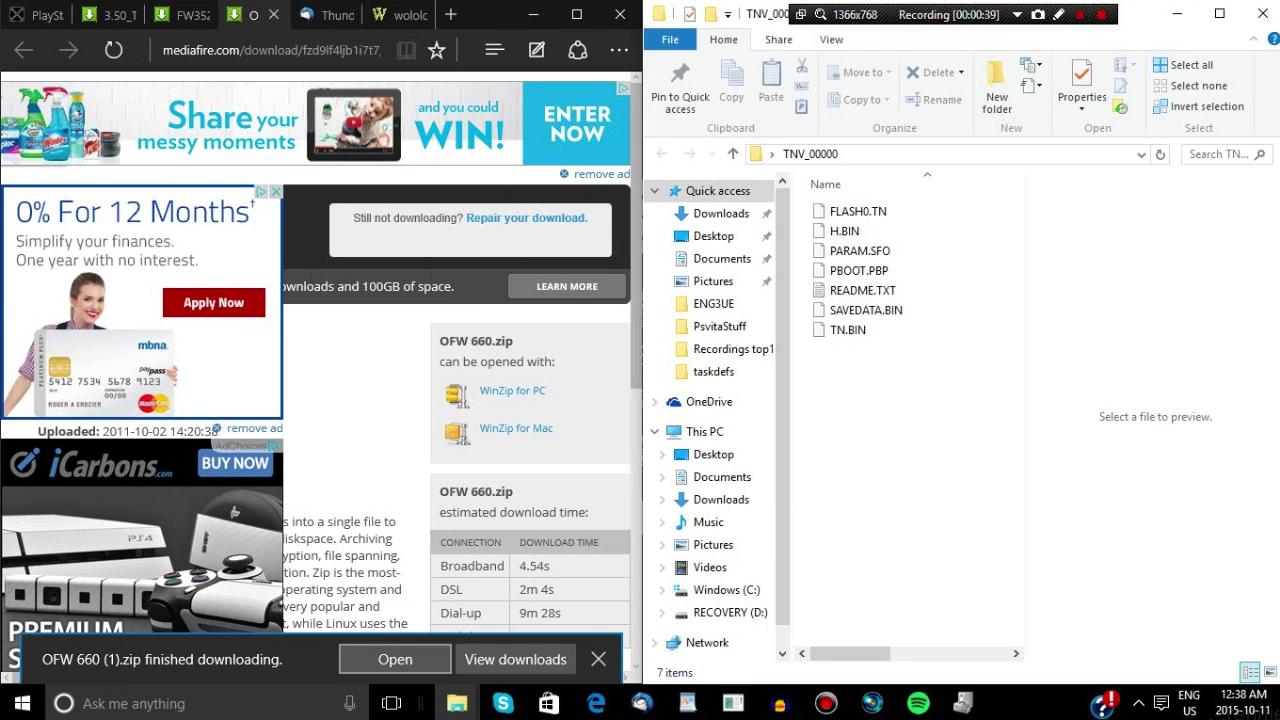
click(395, 659)
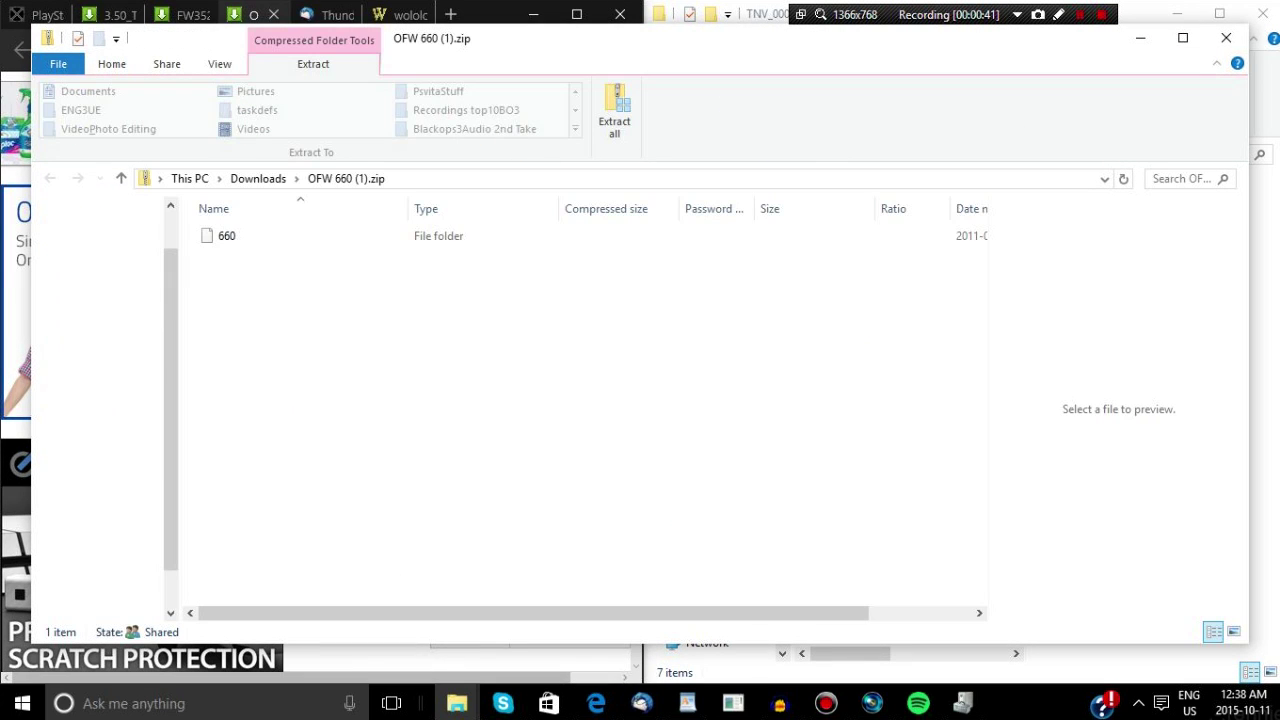
key(Return)
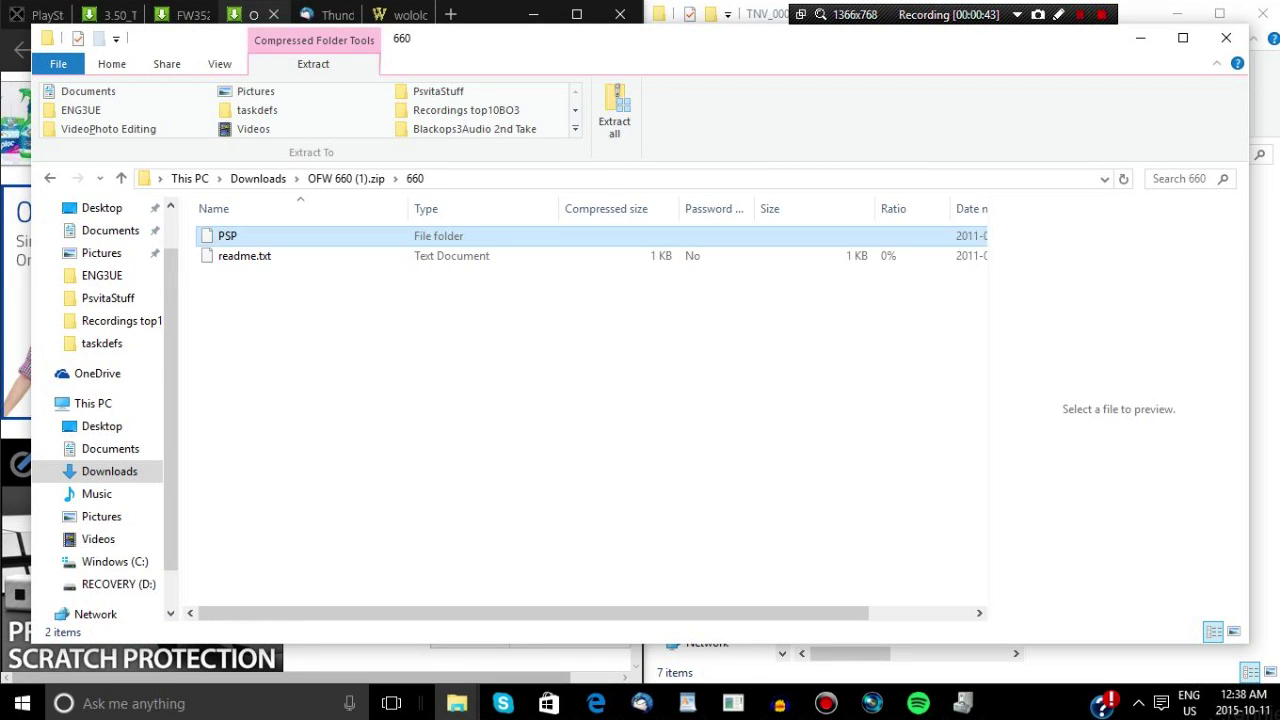
key(Return)
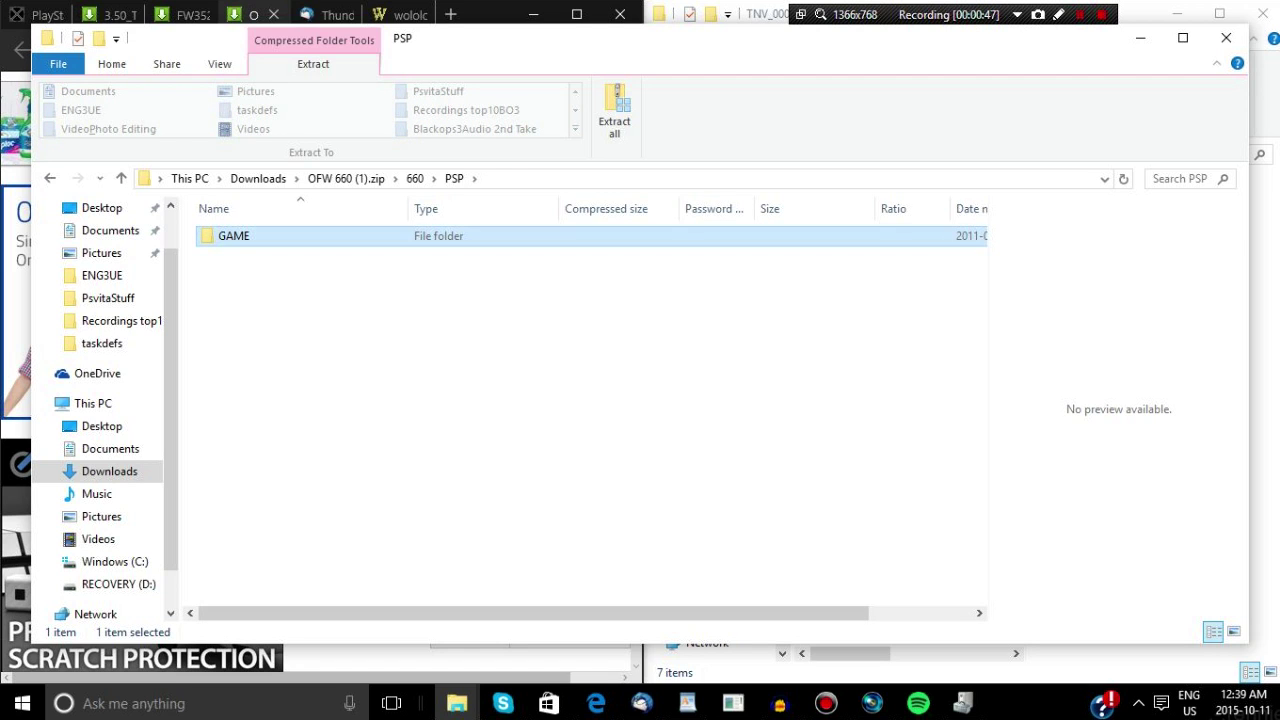
key(Return)
key(Down)
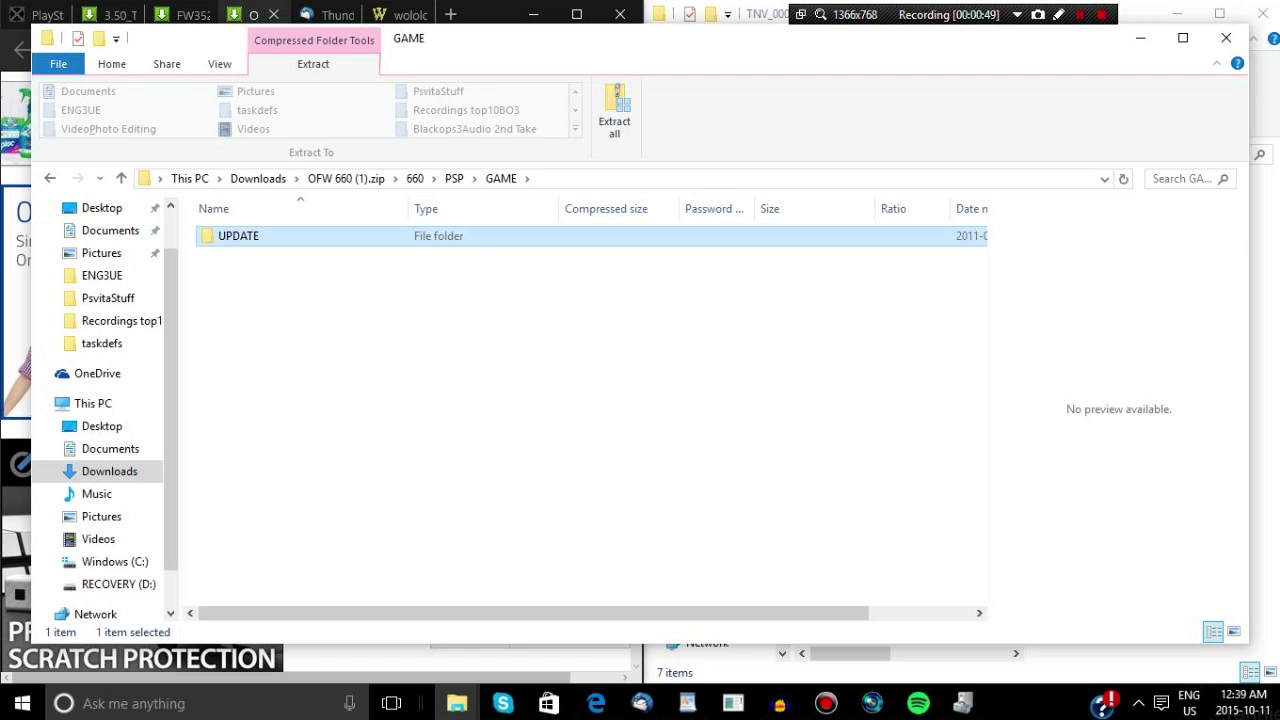
key(Return)
key(Down)
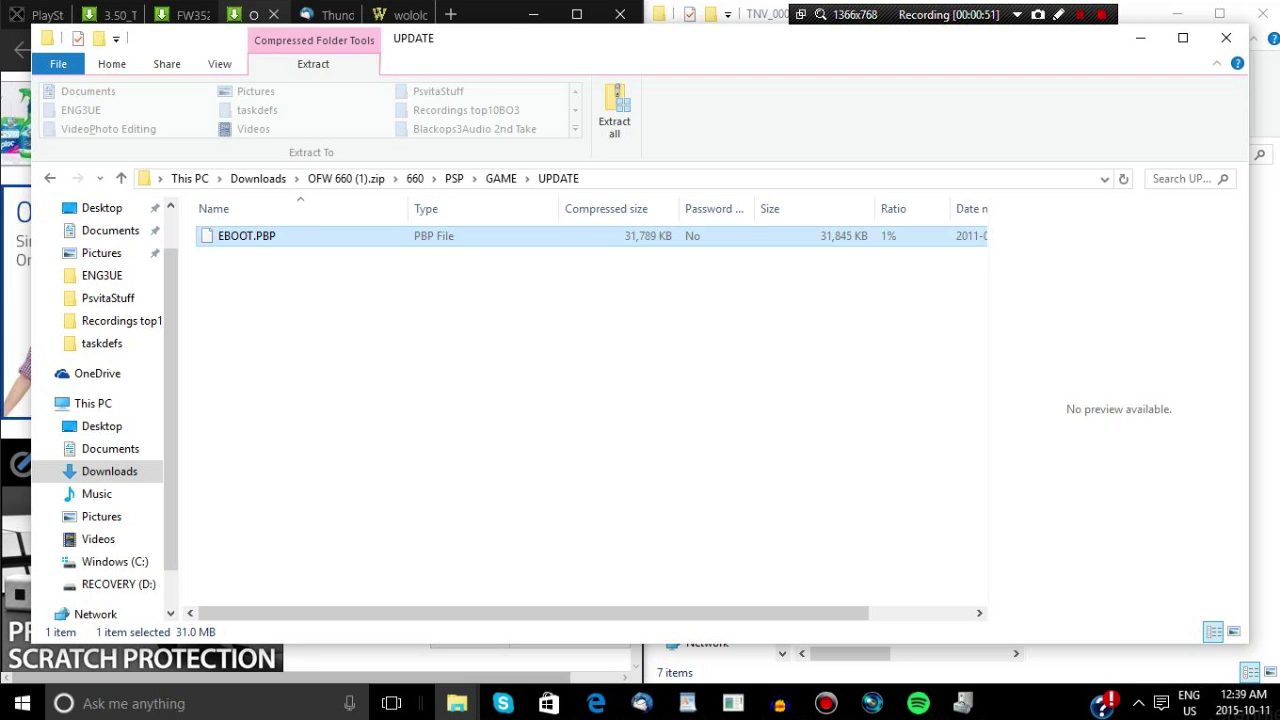
key(ctrl+shift+6)
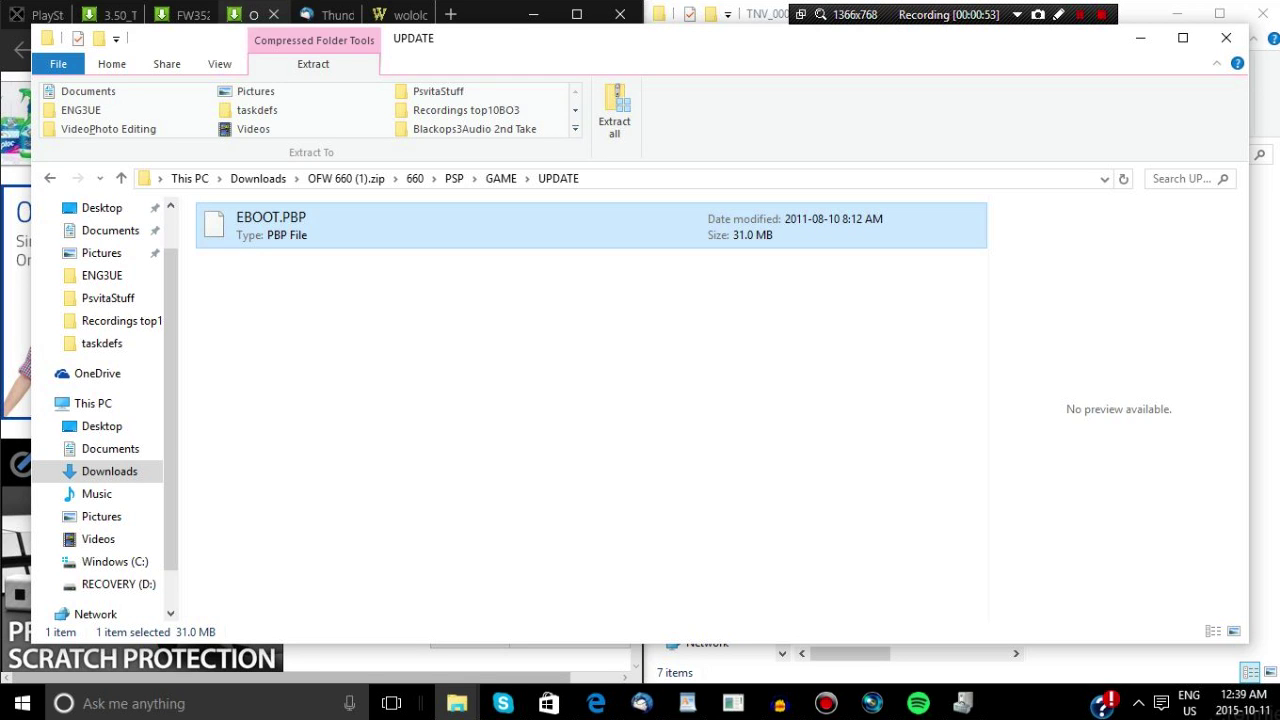
Copy EBOOT.PBP into TNV_00000, rename it 660.PBP, and close the UPDATE window
key(super+Down)
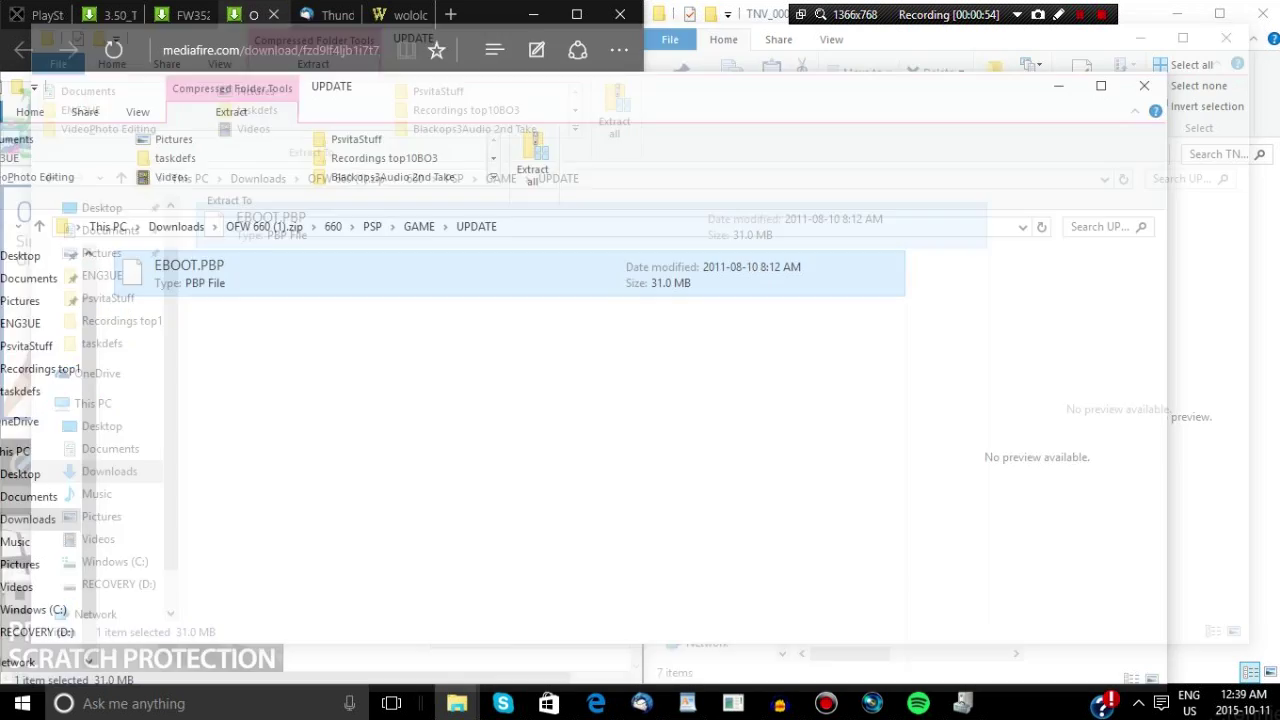
drag(308, 365, 948, 414)
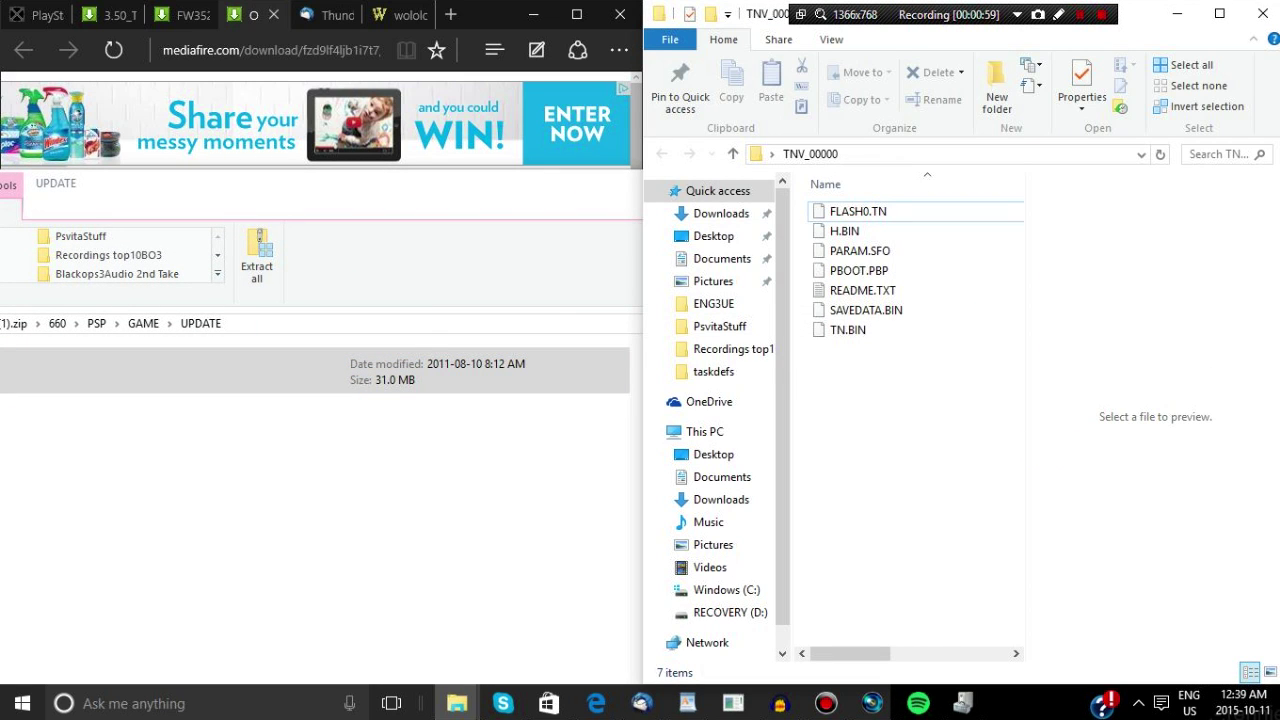
right_click(875, 352)
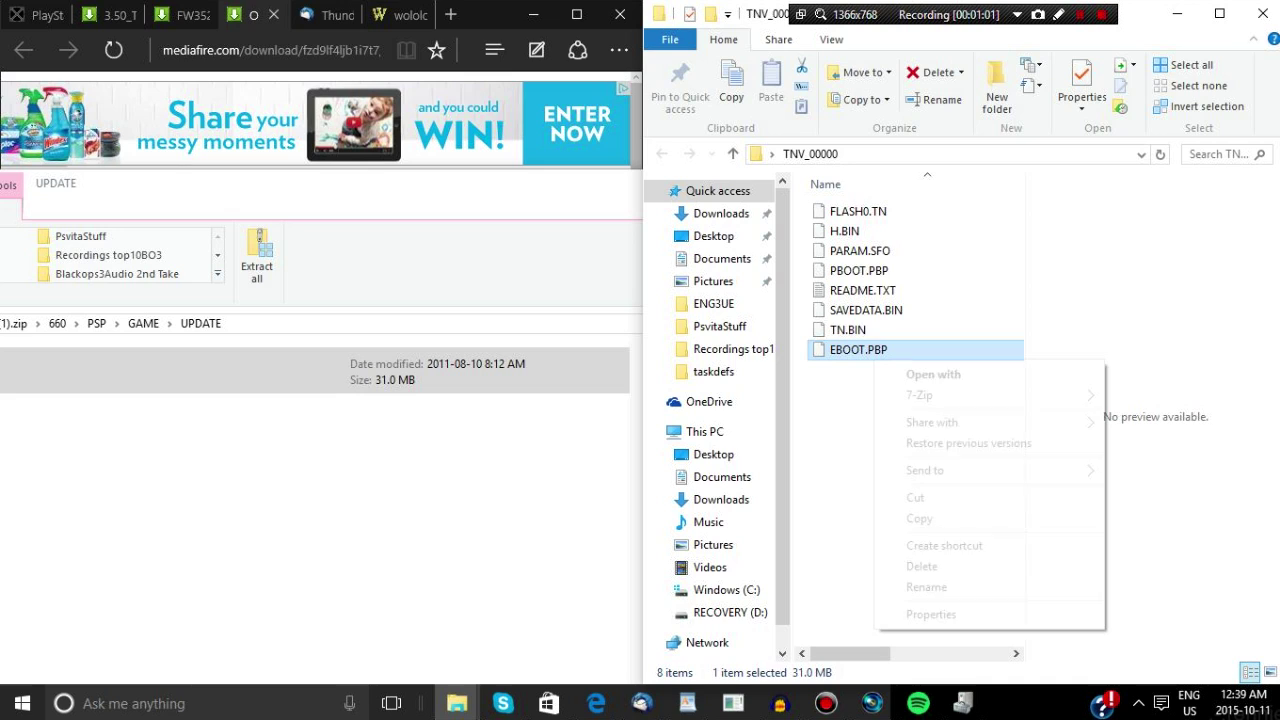
click(926, 587)
text(660)
key(Return)
key(alt+Tab)
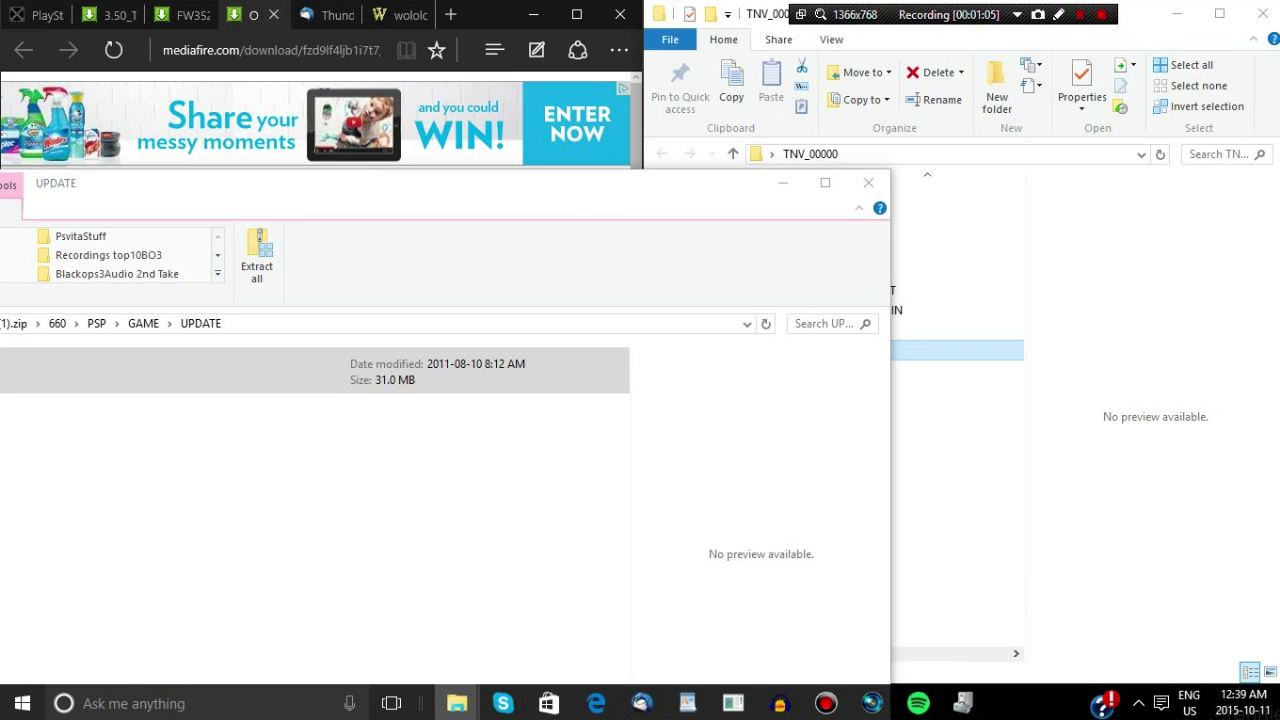
click(868, 182)
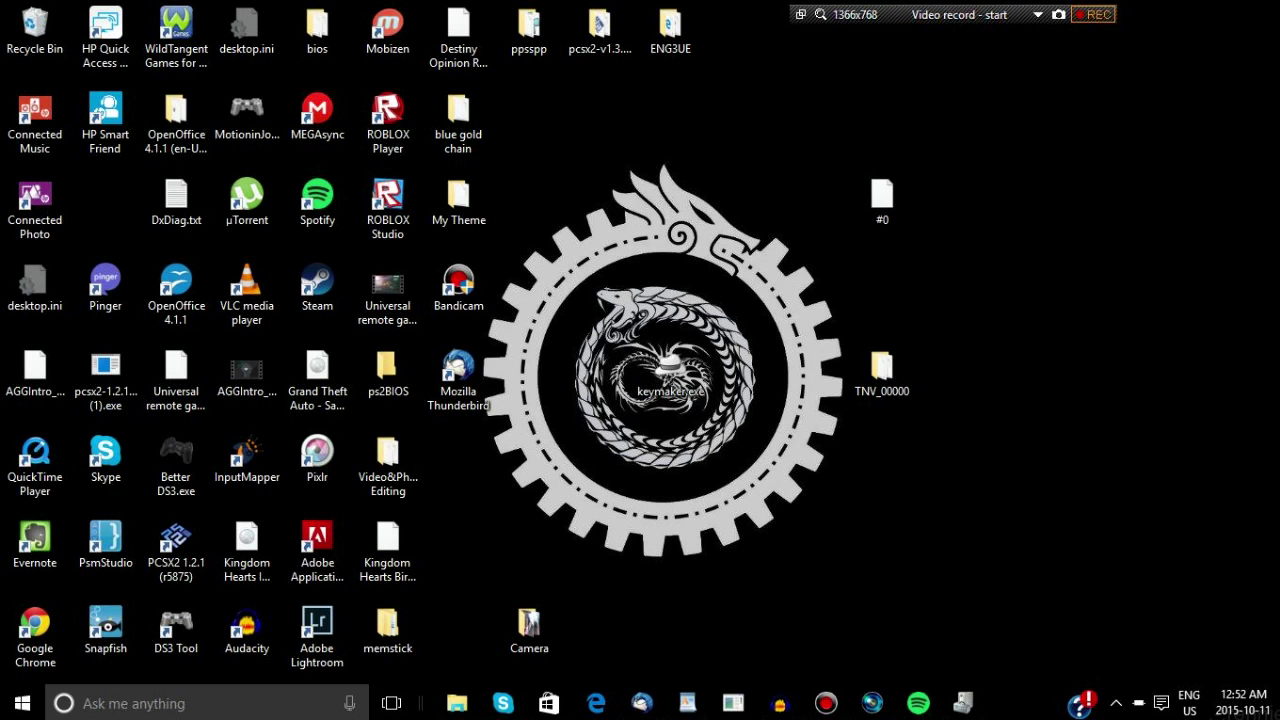
In QCMA settings, browse the applications/backups folder to PSAVEDATA\baa1cce2bc0b2864
click(882, 370)
drag(882, 370, 1164, 200)
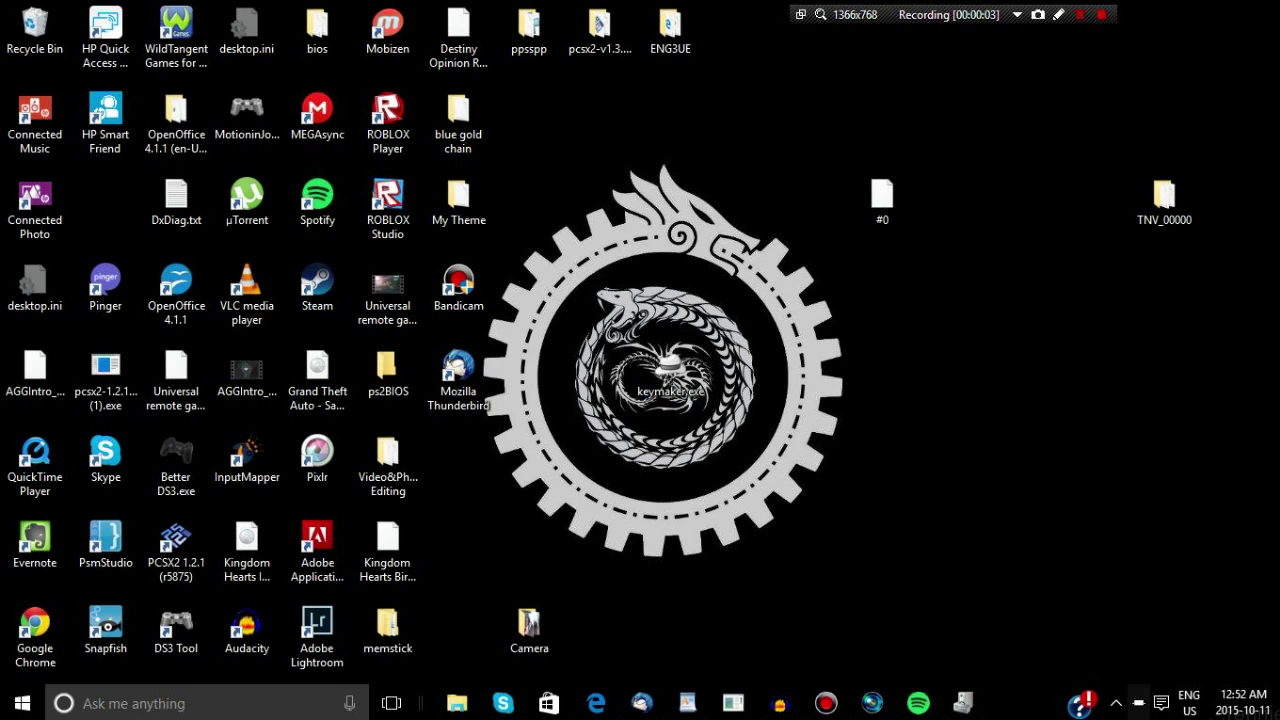
right_click(1138, 703)
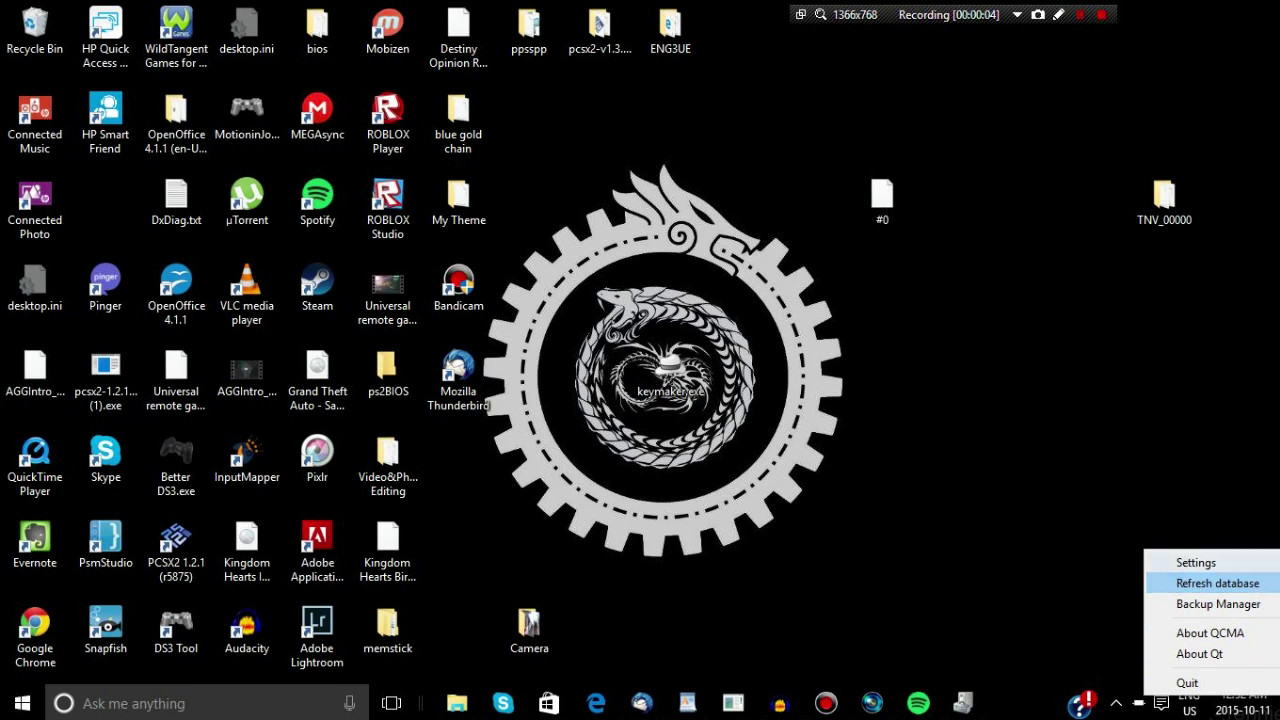
click(1196, 562)
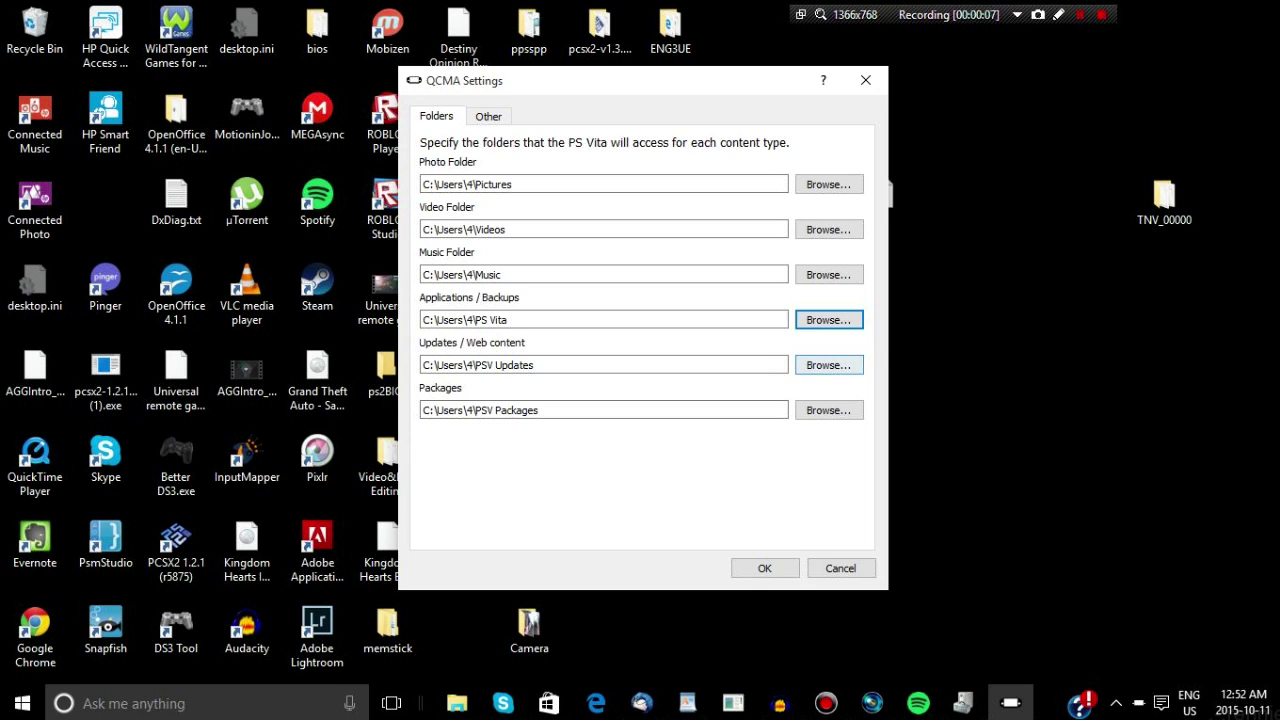
click(829, 320)
double_click(614, 286)
key(alt+Left)
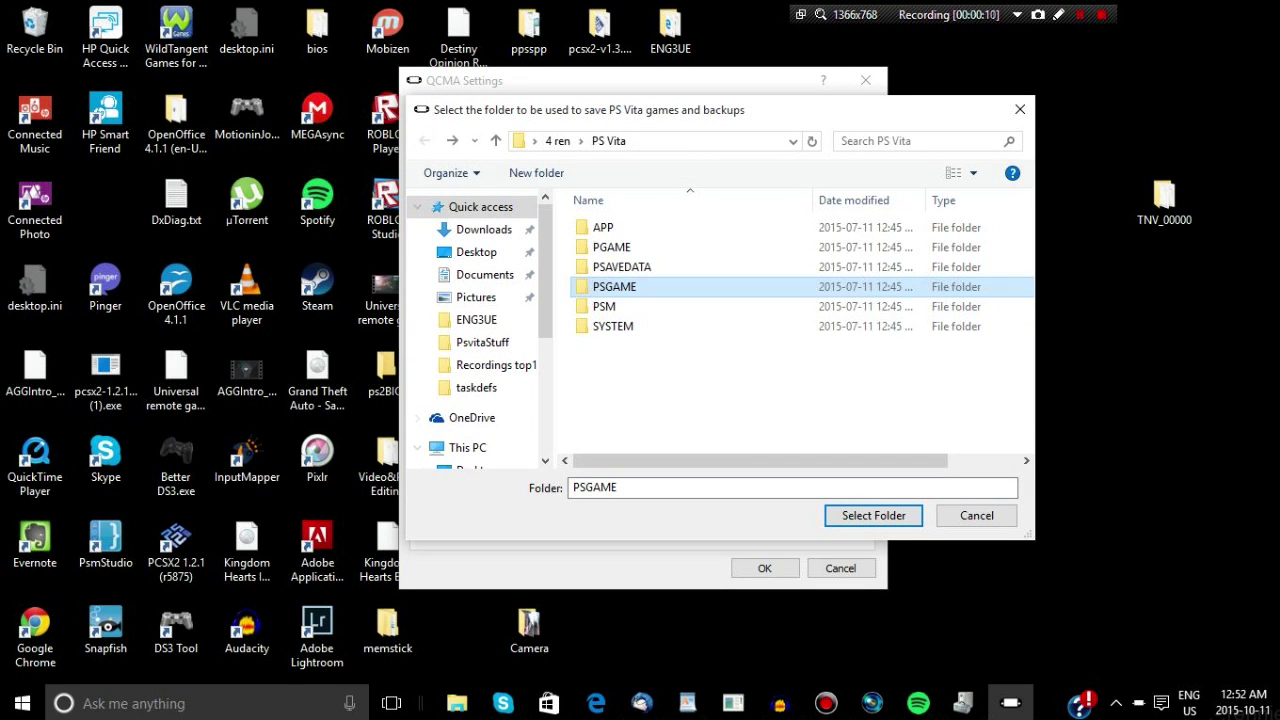
double_click(621, 266)
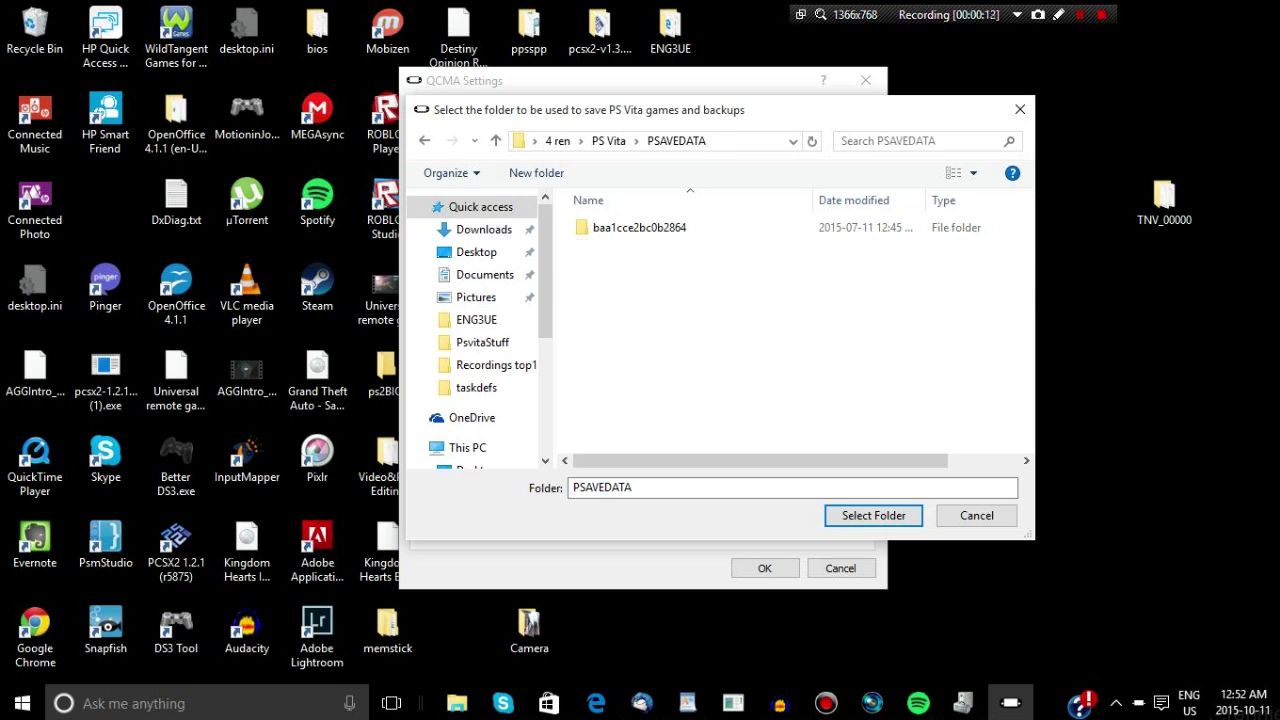
double_click(639, 227)
Move the desktop TNV_00000 folder into baa1cce2bc0b2864 and close the picker and settings
drag(1164, 200, 780, 335)
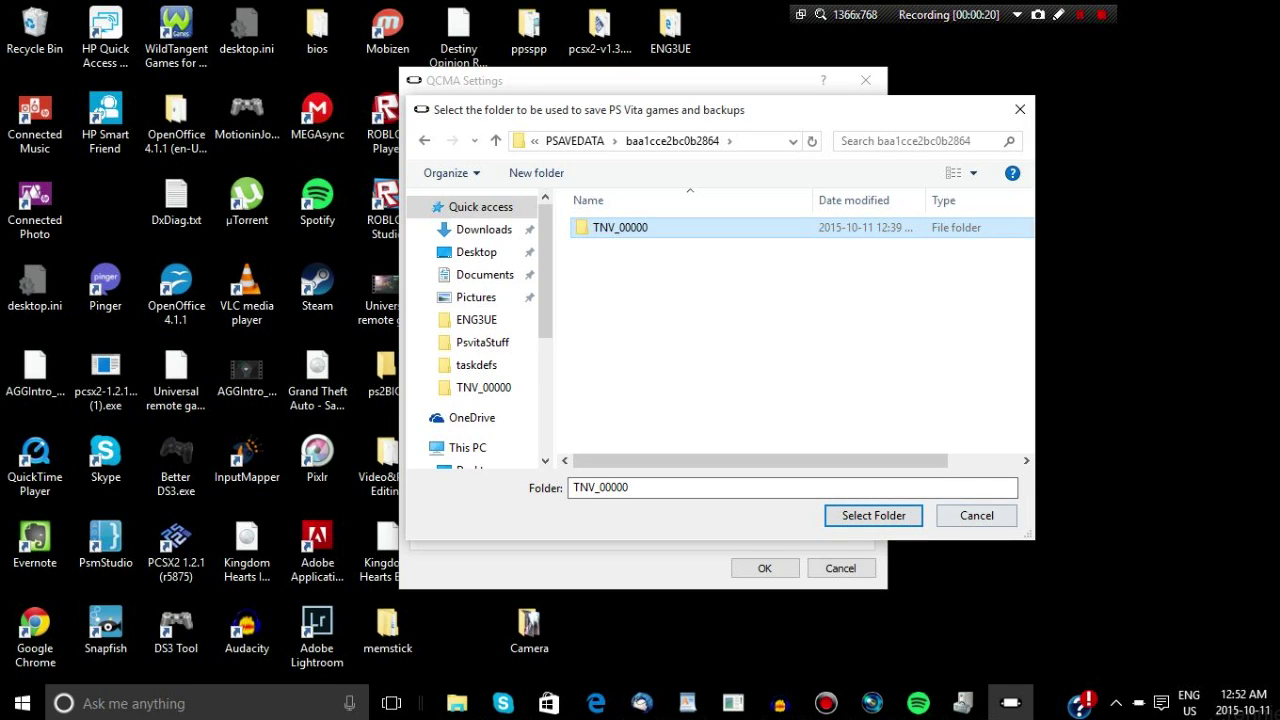
click(1020, 109)
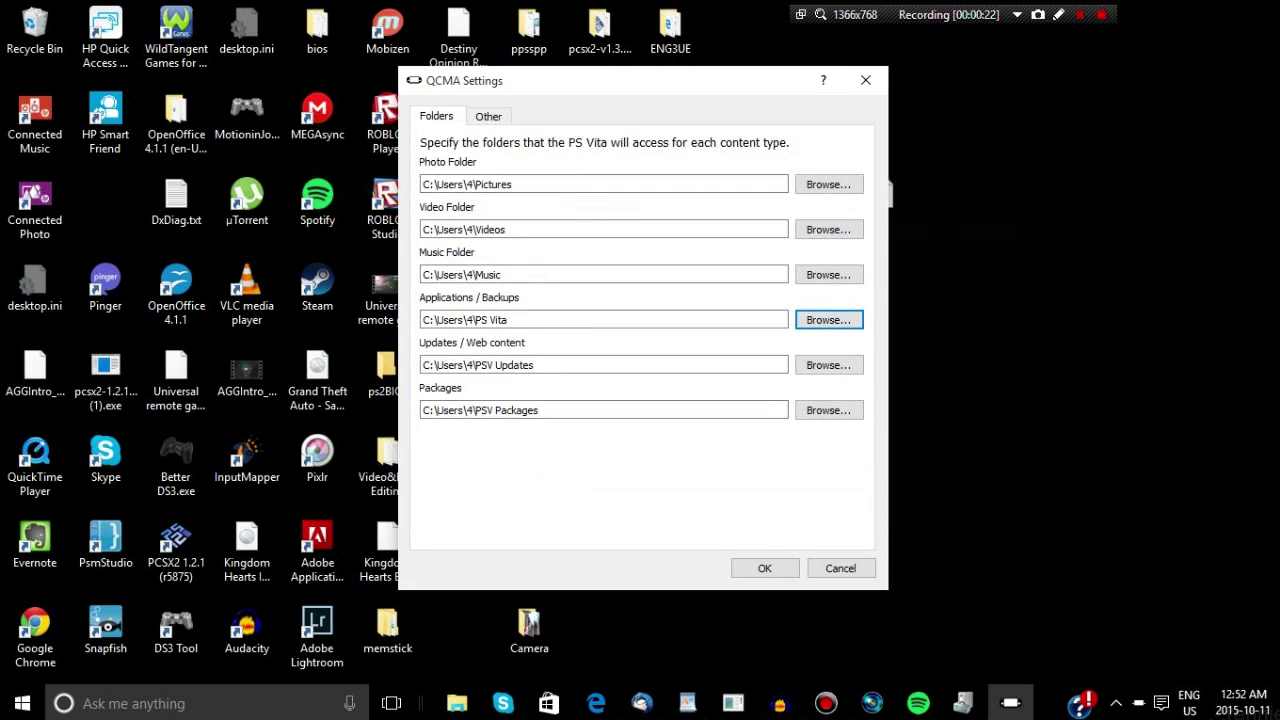
click(865, 80)
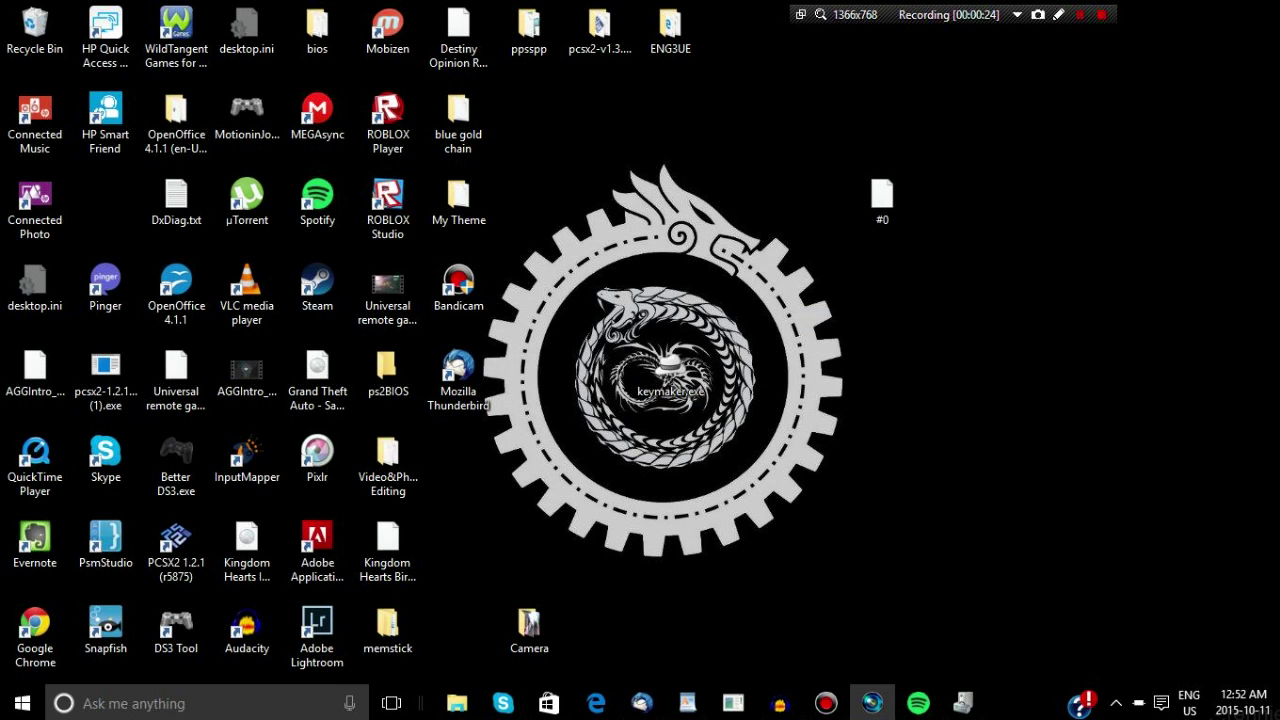
Stop the recording while the 32 MB save data copies to the PS Vita
click(1101, 14)
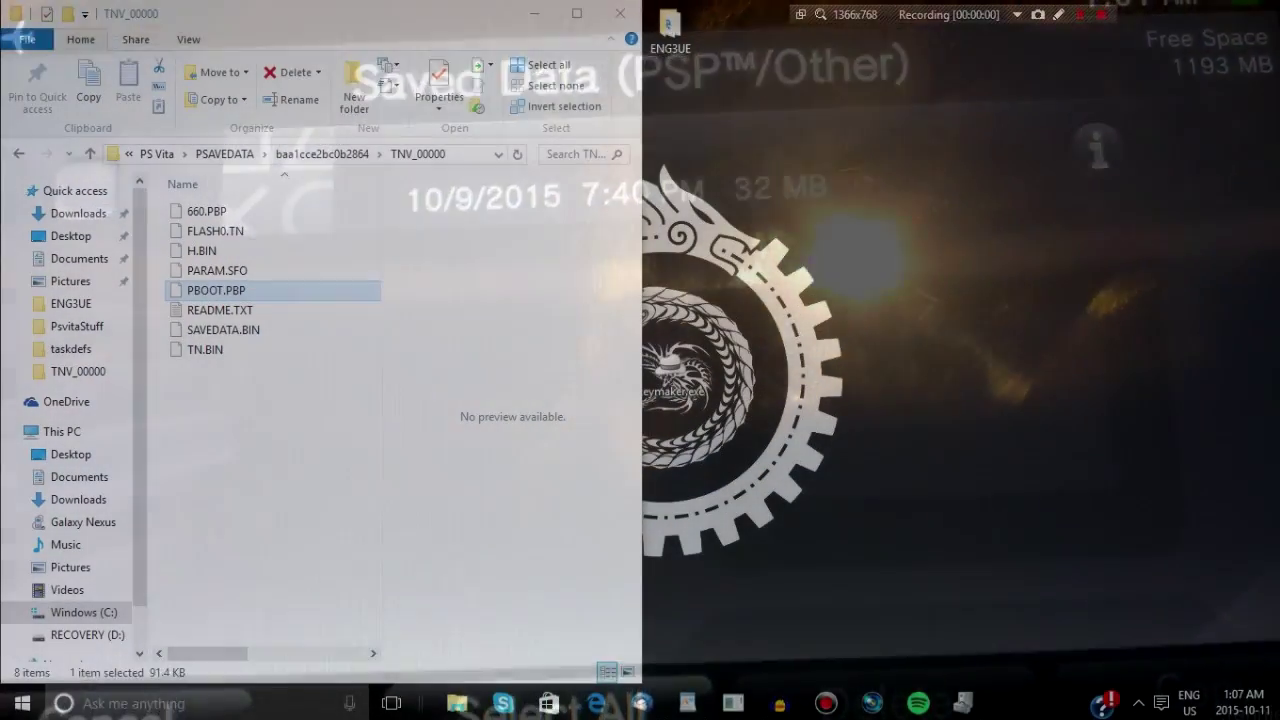
Rename PBOOT.PBP in TNV_00000 to #0, dropping its extension
right_click(289, 292)
click(341, 518)
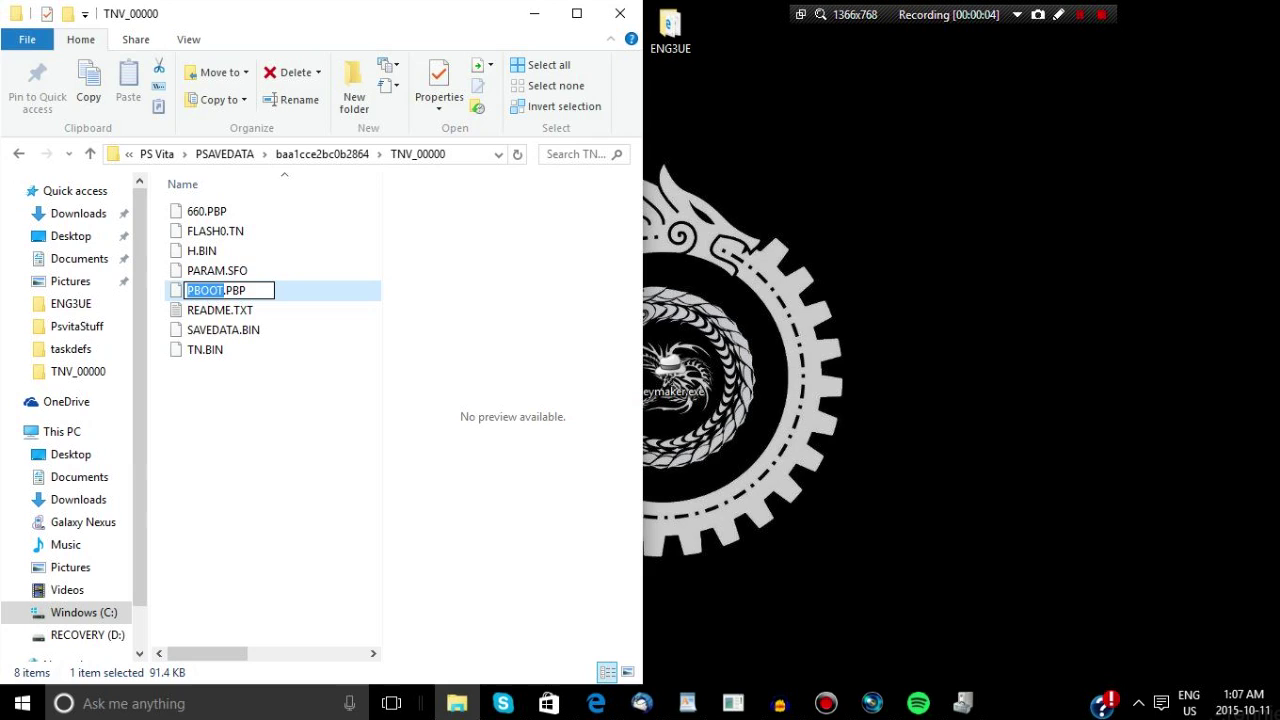
key(ctrl+a)
text(#)
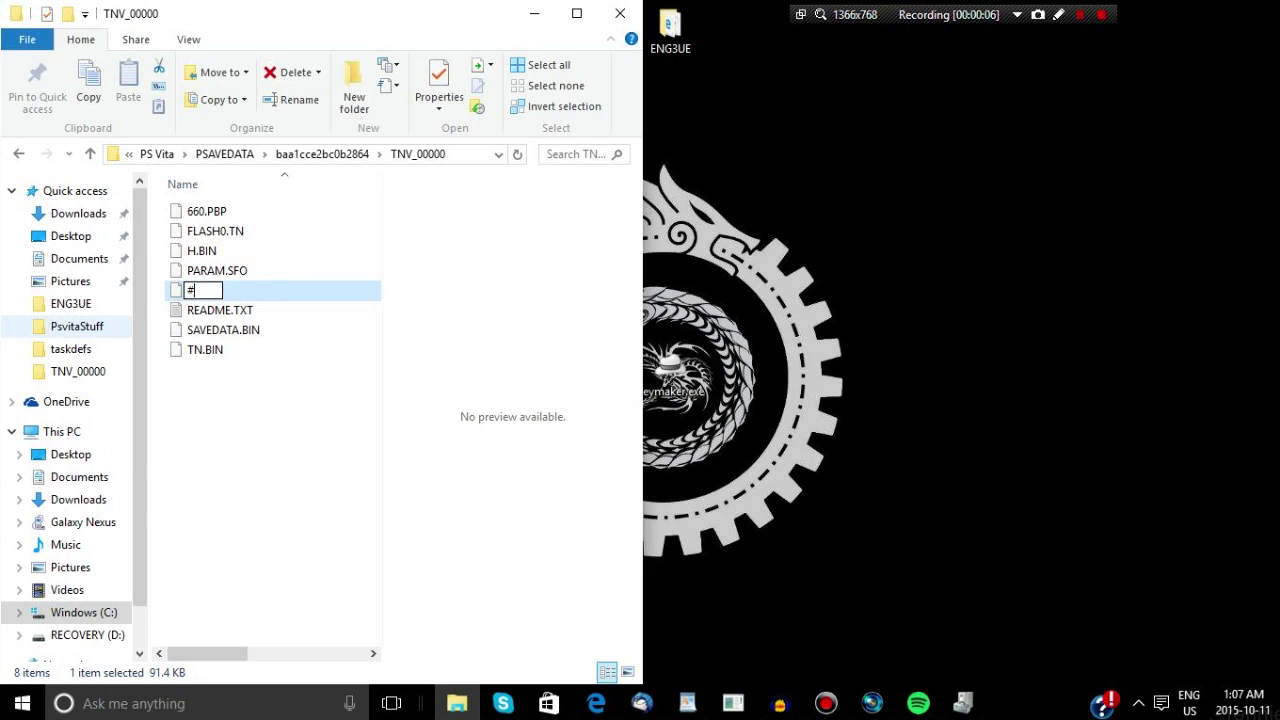
text(0)
key(Return)
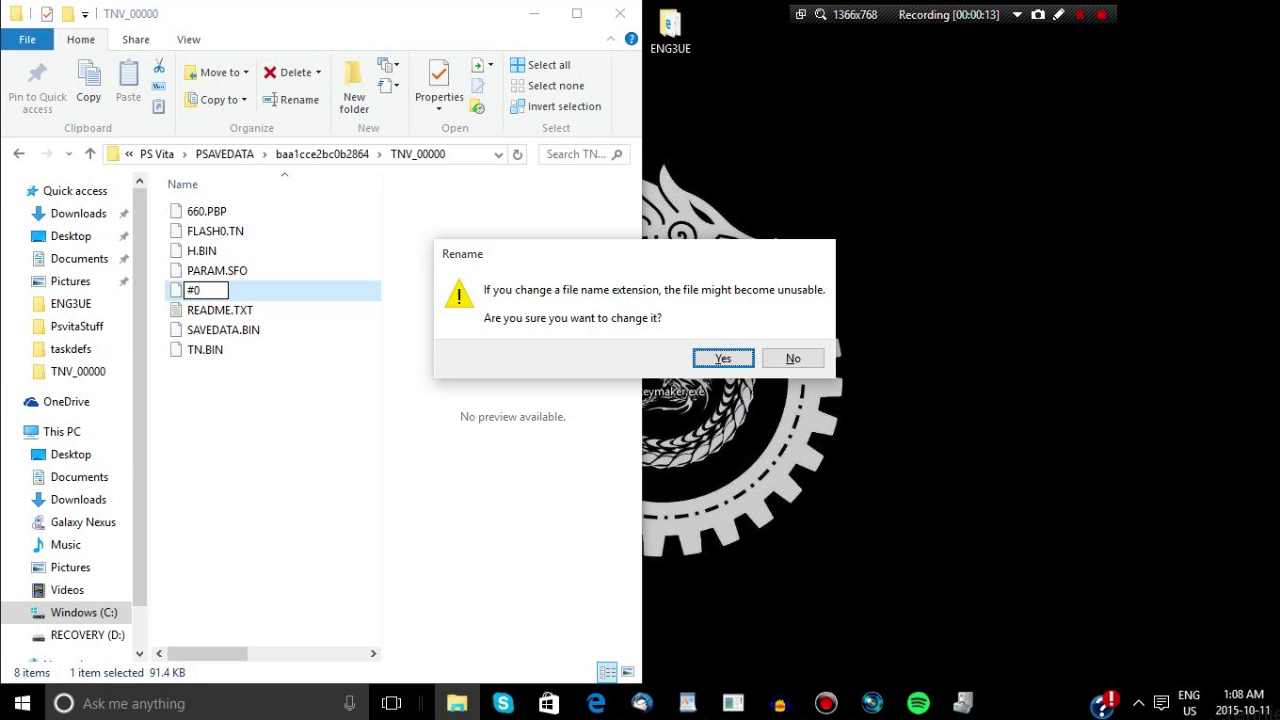
key(Return)
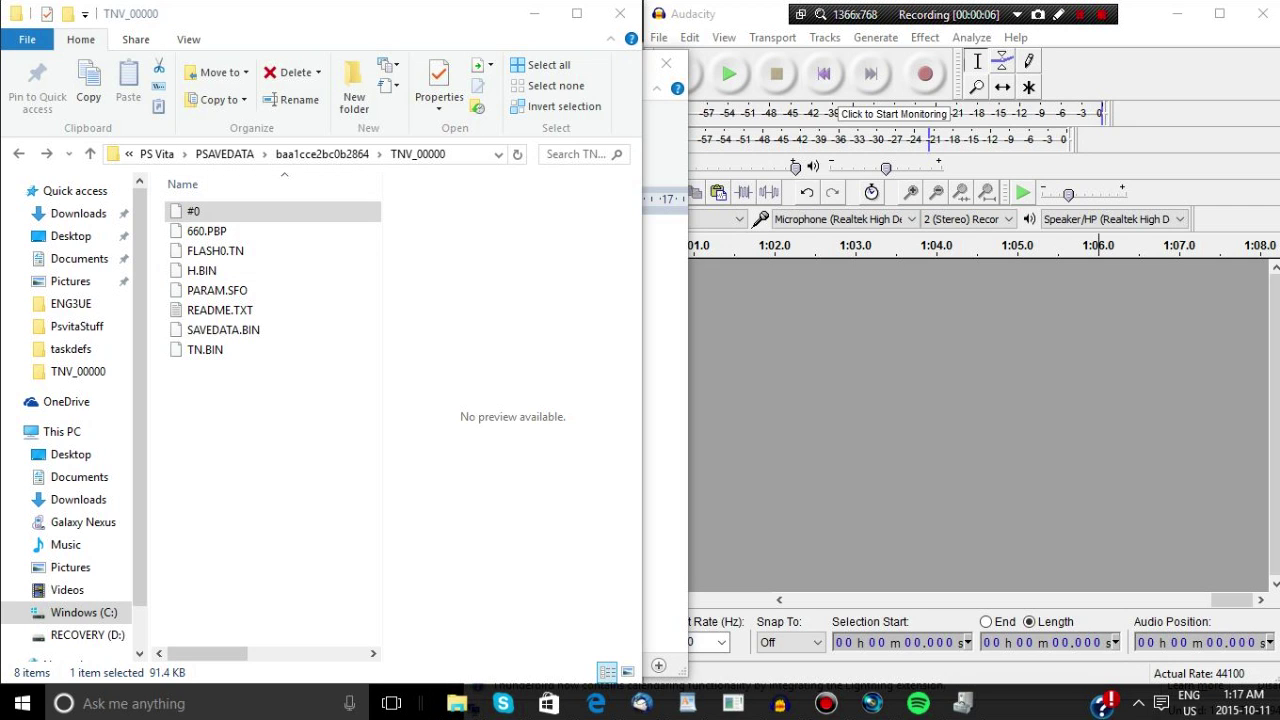
Start a new Thunderbird message addressed to the account's own e-mail address
click(641, 703)
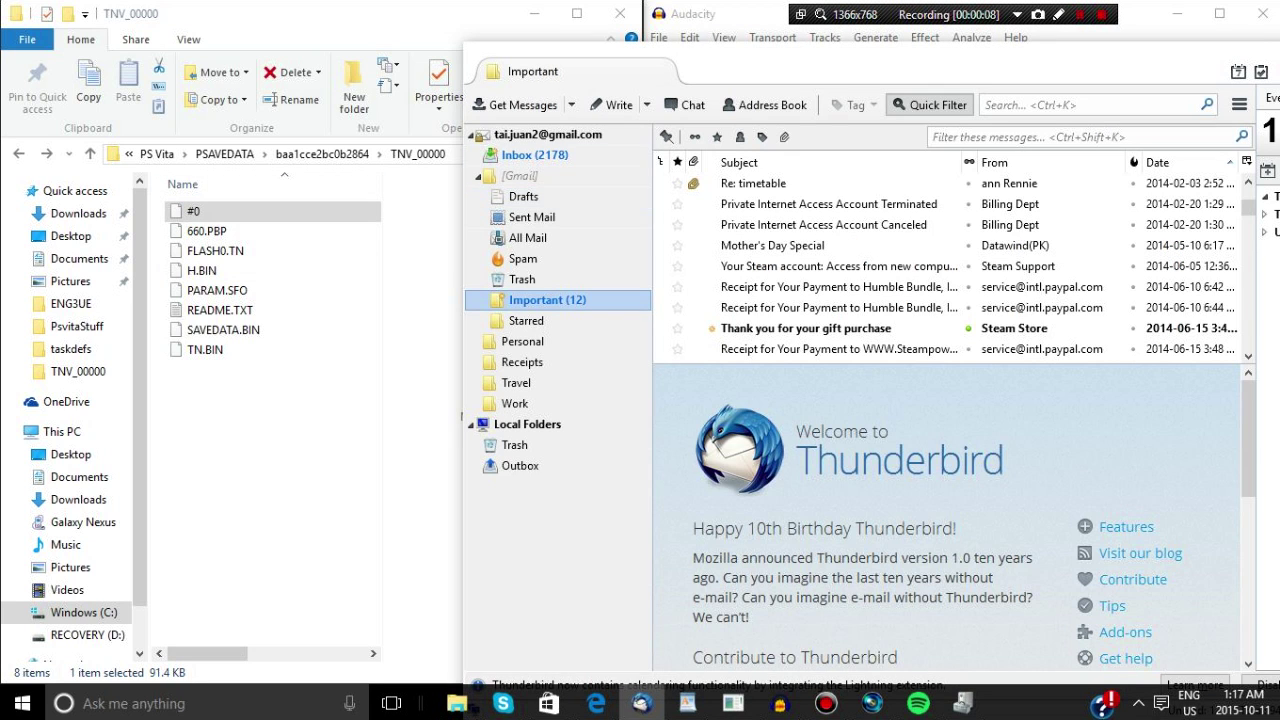
click(612, 104)
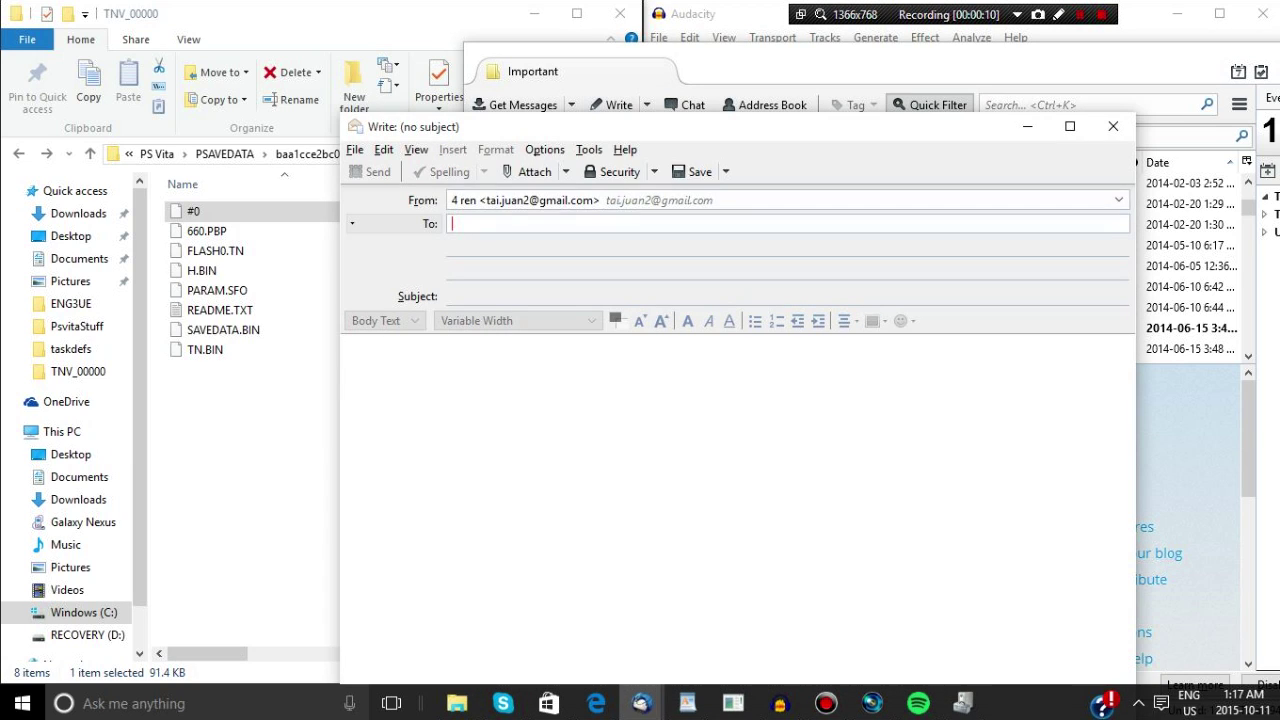
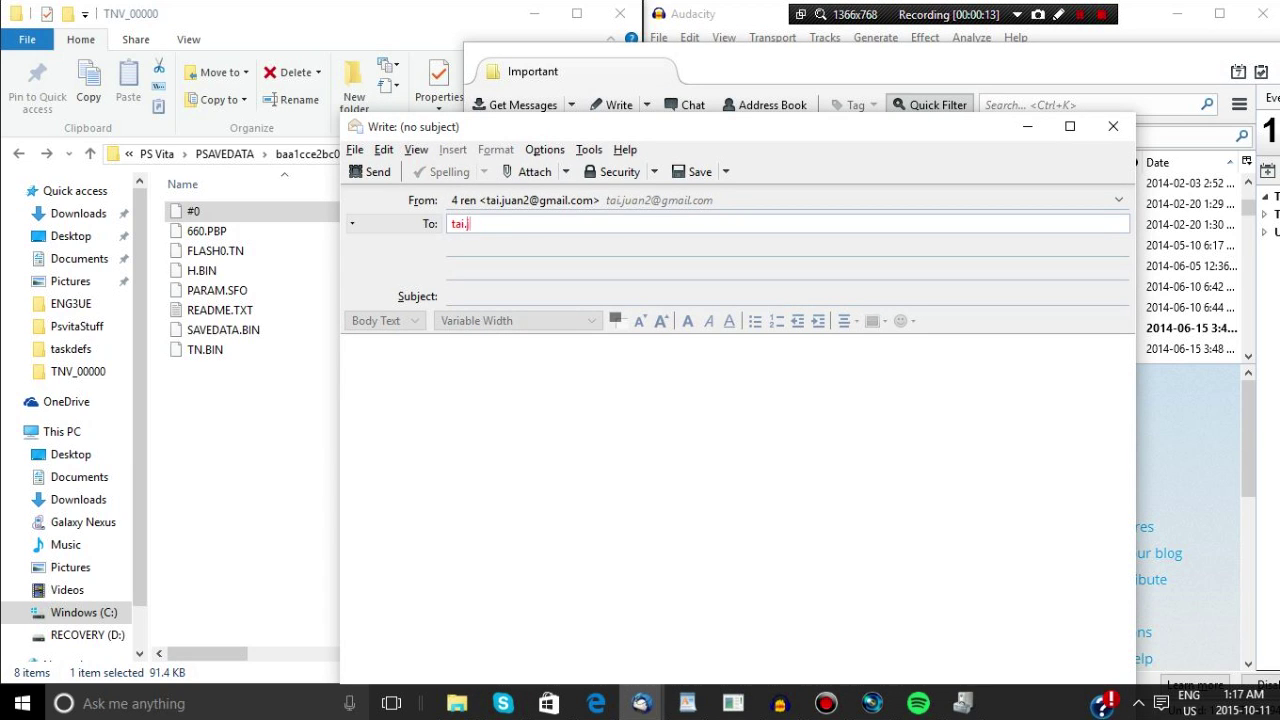
Copy the ux0:pspemu/PSP/GAME/GameID/PBOOT.PBP path from WordPad into the subject
key(alt+Tab)
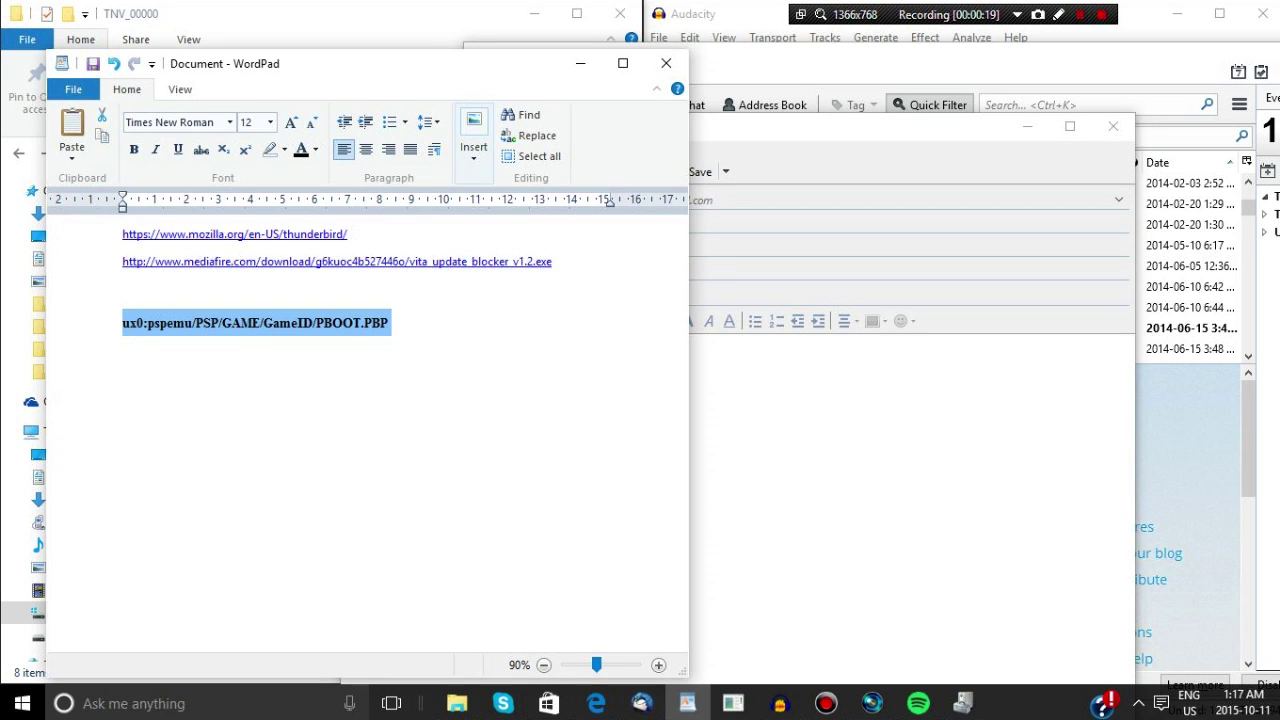
right_click(353, 323)
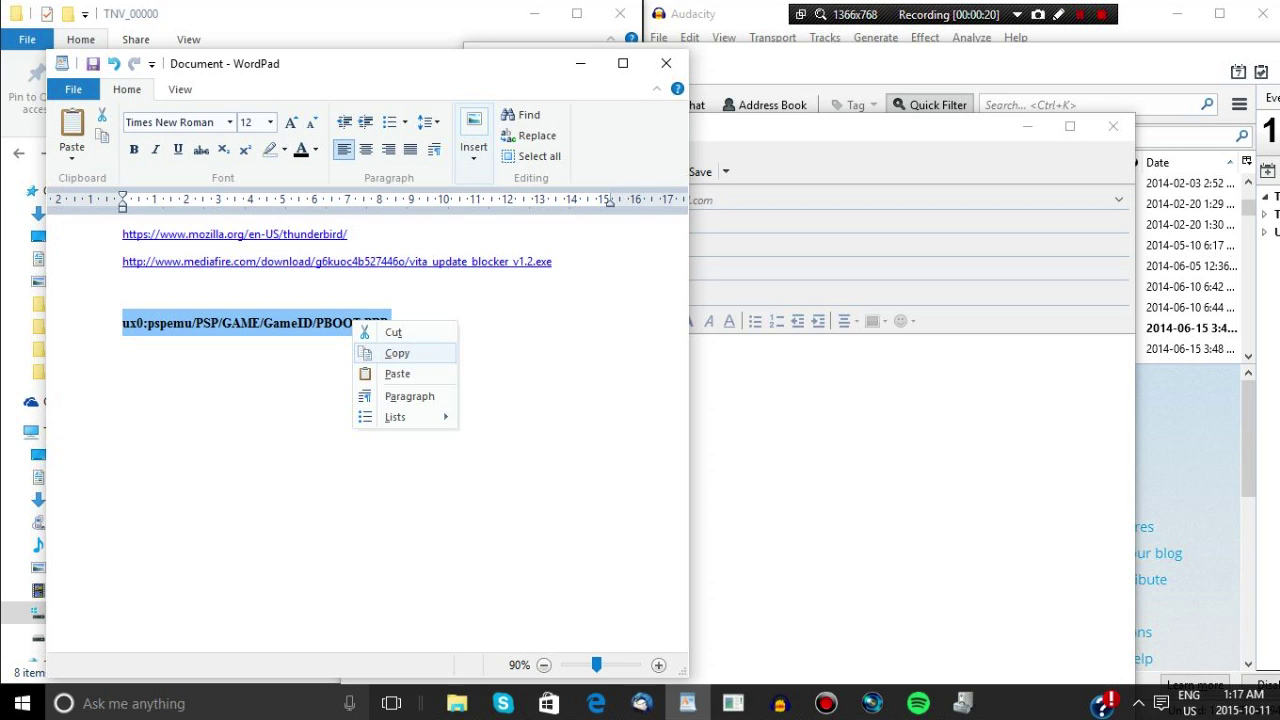
click(397, 353)
key(alt+Tab)
key(ctrl+v)
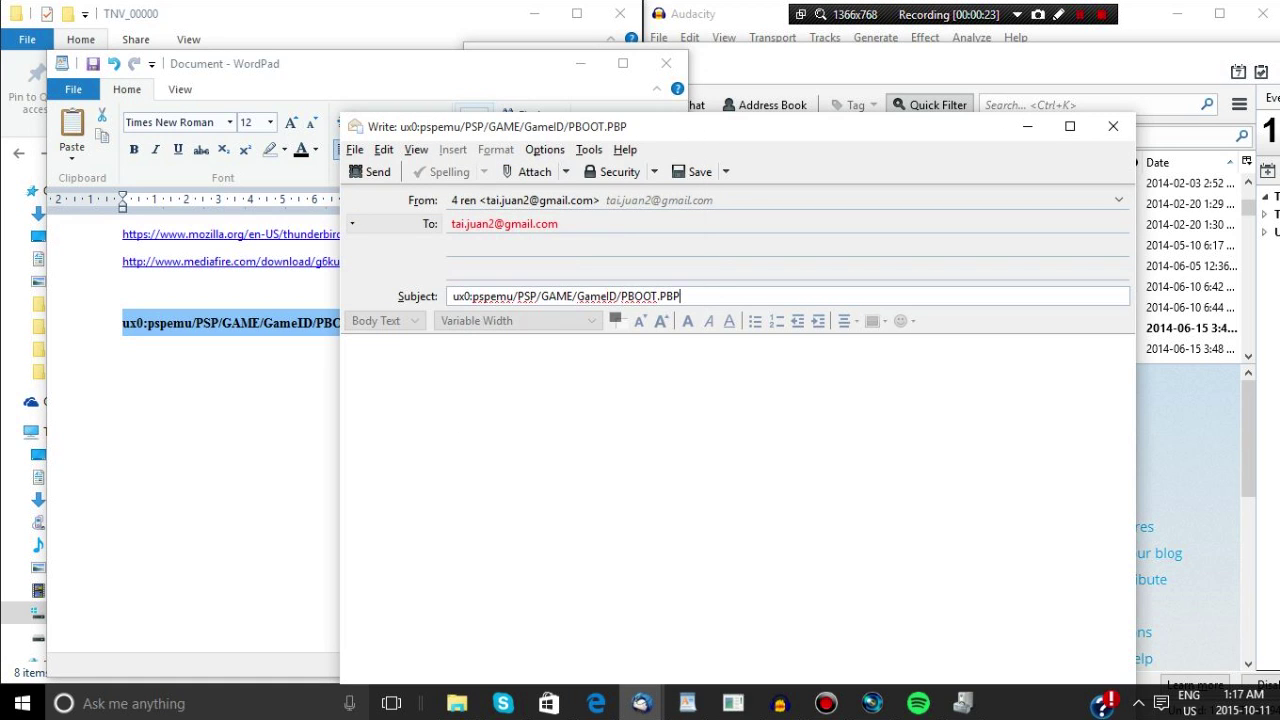
key(alt+Tab)
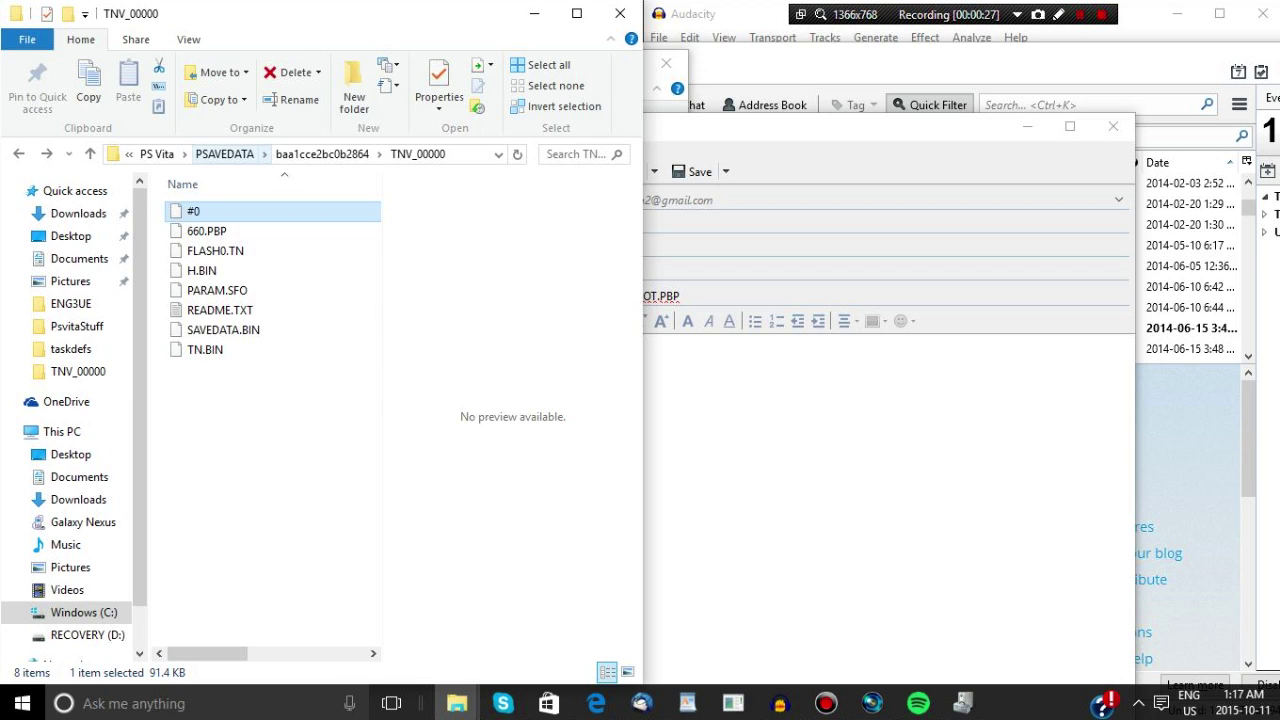
Find game folder NPUG80318 under PGAME\baa1cce2bc0b2864 and copy its name
click(157, 154)
key(Up)
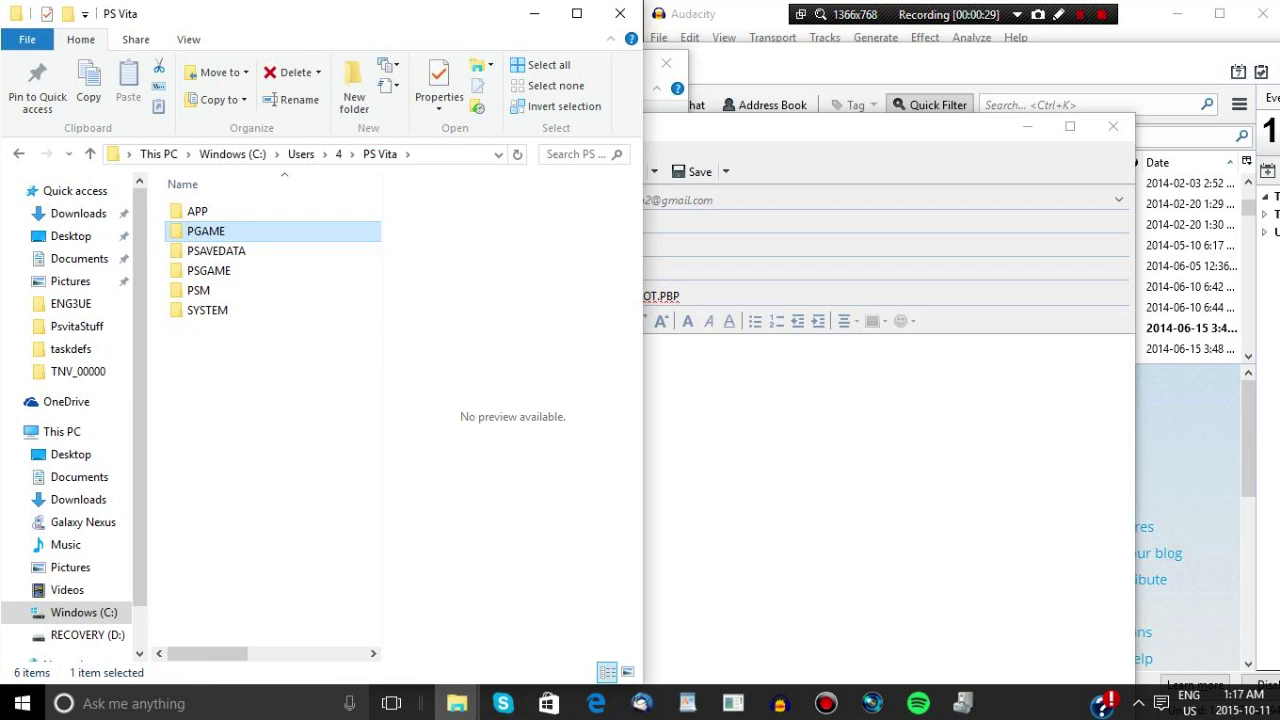
key(Return)
key(Down)
key(Return)
key(Down)
key(Return)
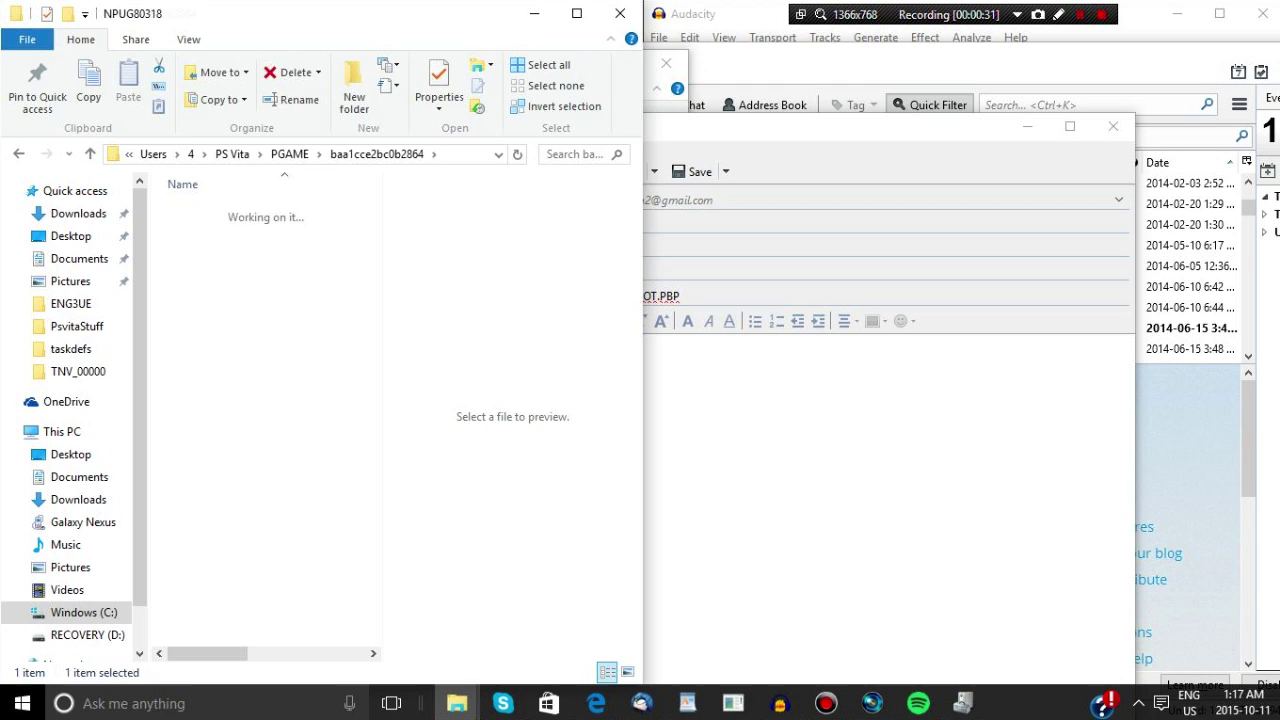
click(18, 153)
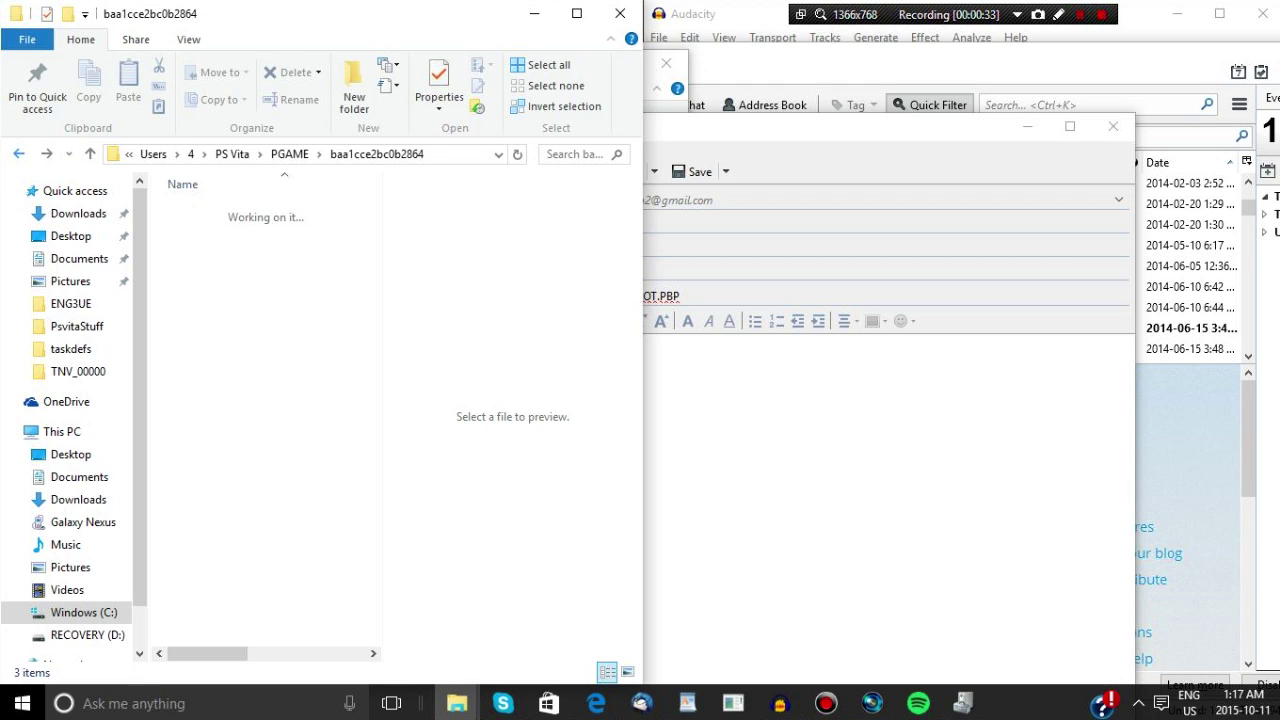
right_click(197, 206)
key(Down)
key(Down)
key(Down)
key(Down)
key(Down)
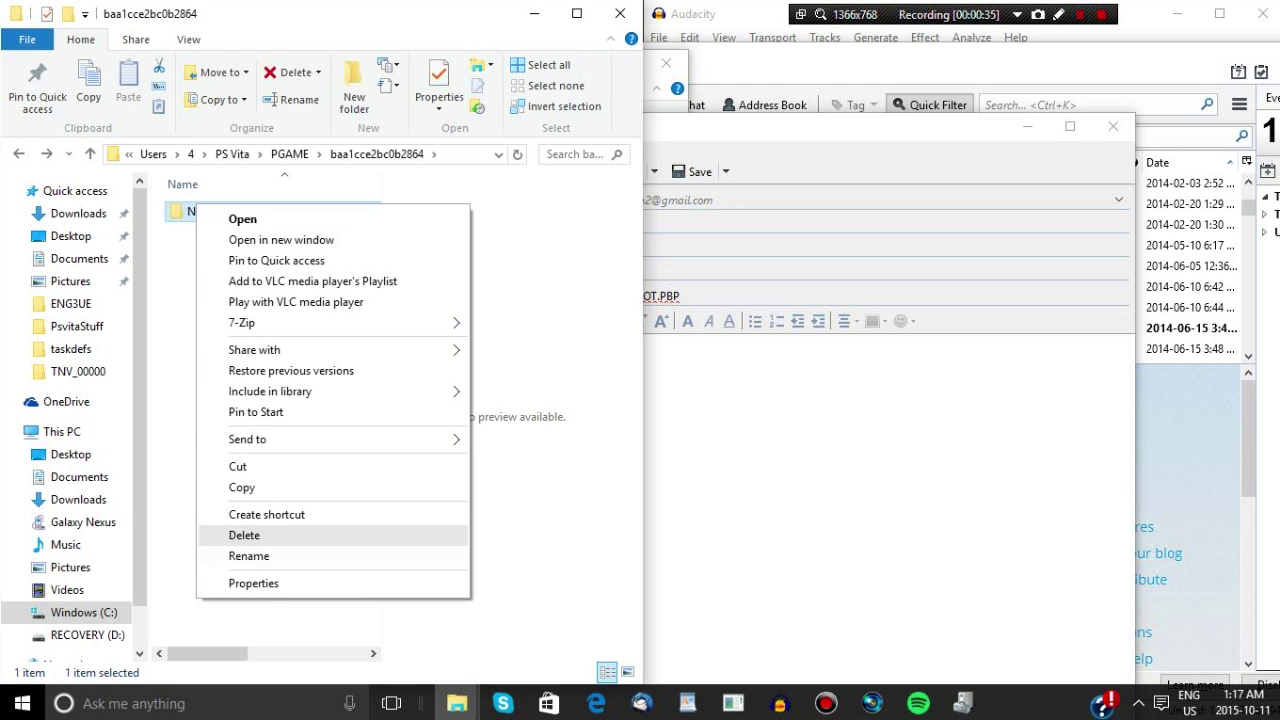
key(Return)
key(Menu)
key(Down)
key(Down)
key(Down)
key(Return)
Replace GameID in the message subject with NPUG80318
key(alt+Tab)
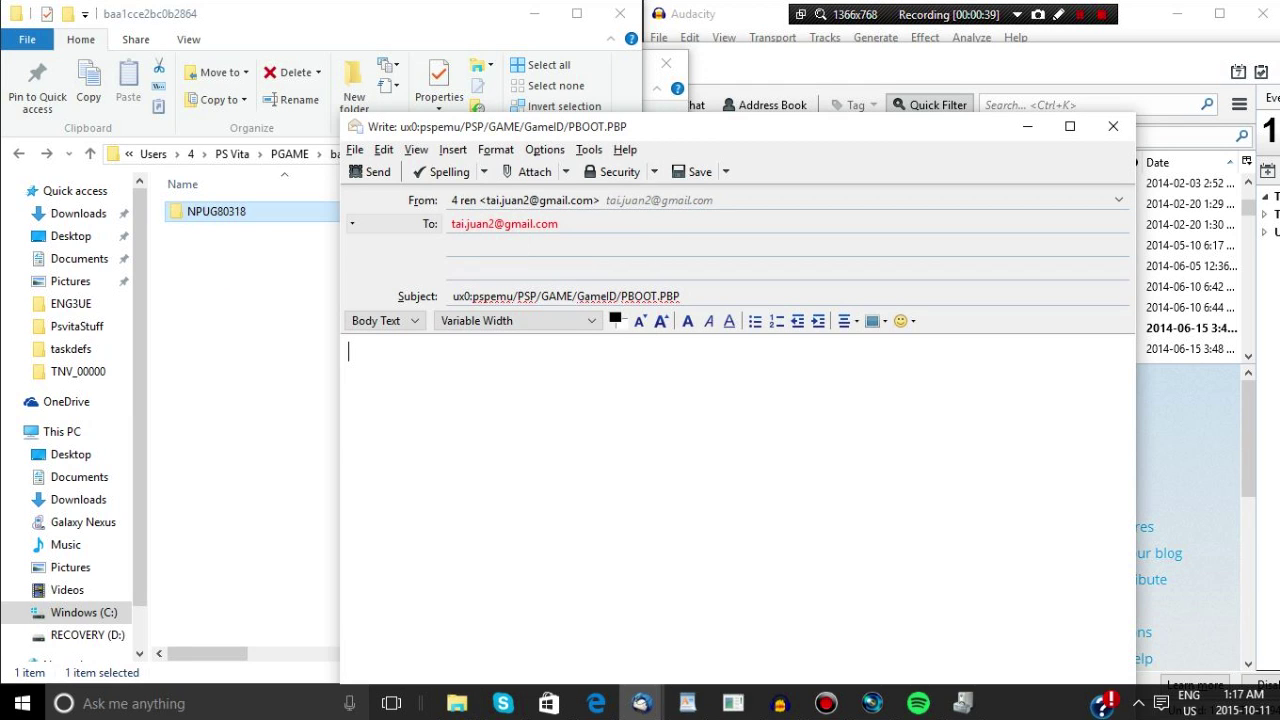
key(shift+Tab)
key(Left)
key(Left)
key(Left)
key(Left)
key(Left)
key(Left)
key(Left)
key(Left)
key(Left)
key(Left)
key(shift+Left)
key(shift+Left)
key(shift+Left)
key(shift+Left)
key(shift+Left)
key(shift+Left)
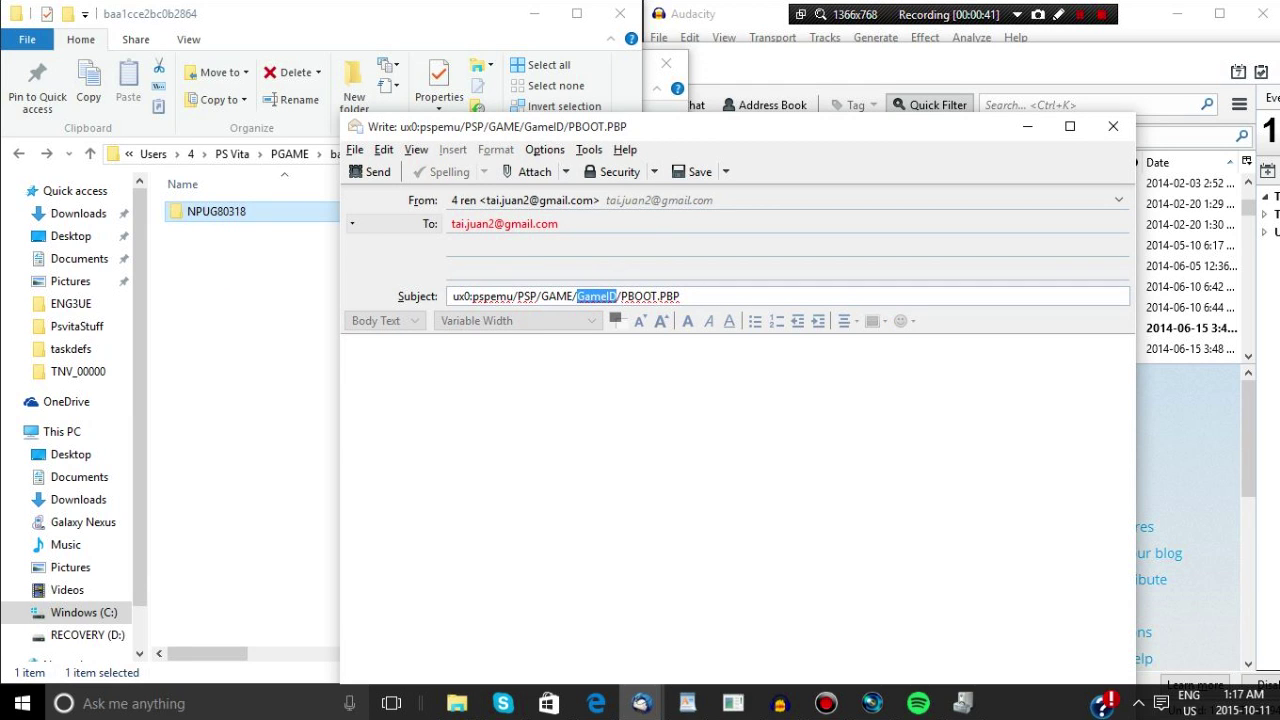
key(ctrl+v)
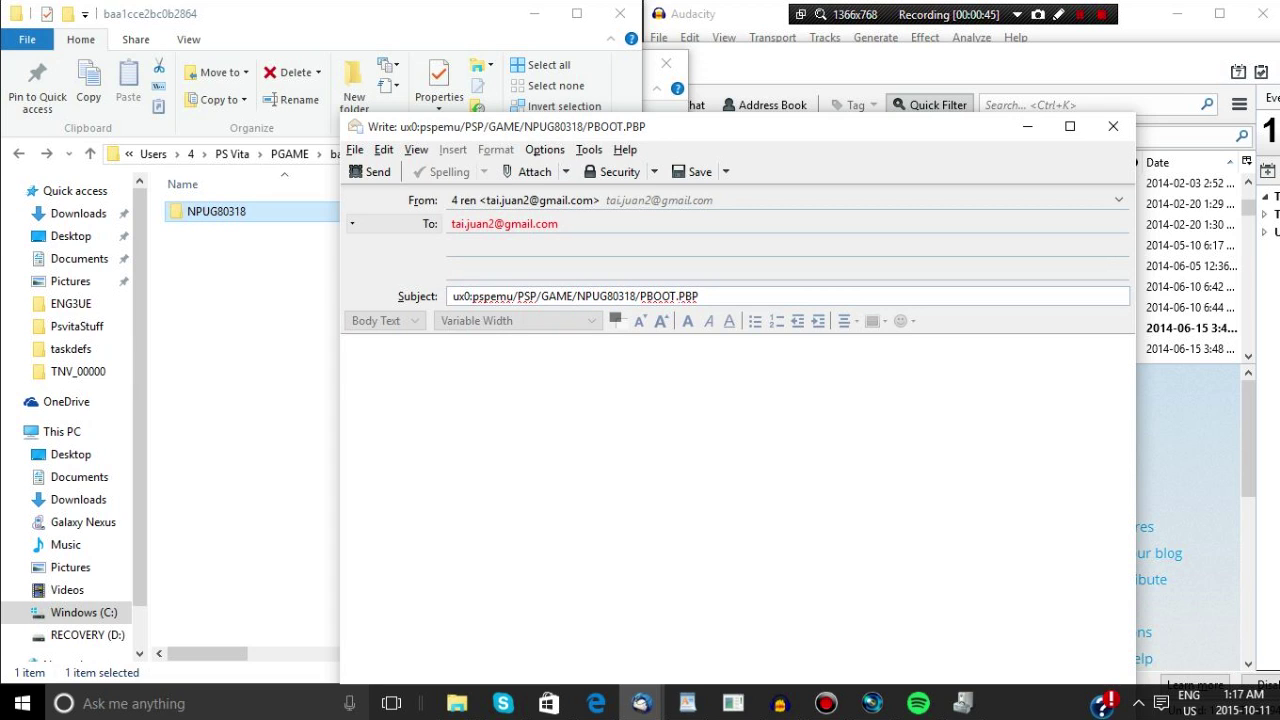
click(270, 350)
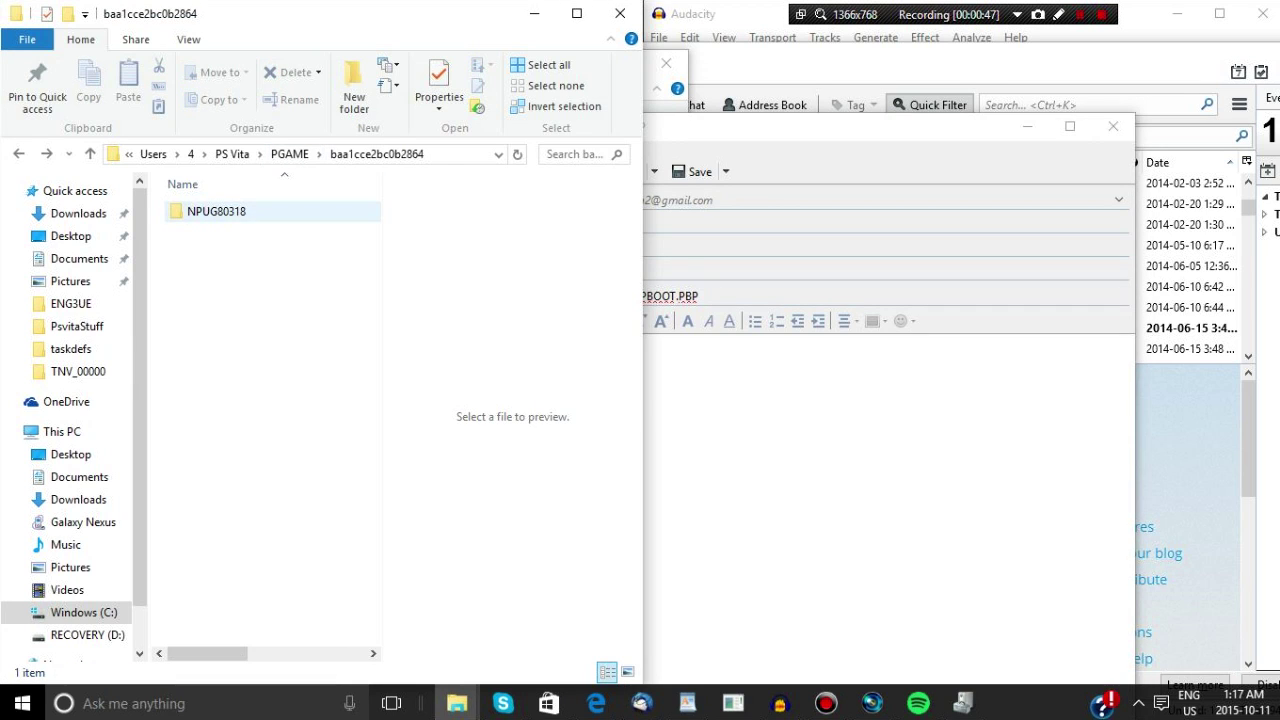
Return to PSAVEDATA\baa1cce2bc0b2864\TNV_00000 and drag the #0 file onto the Thunderbird message
click(232, 154)
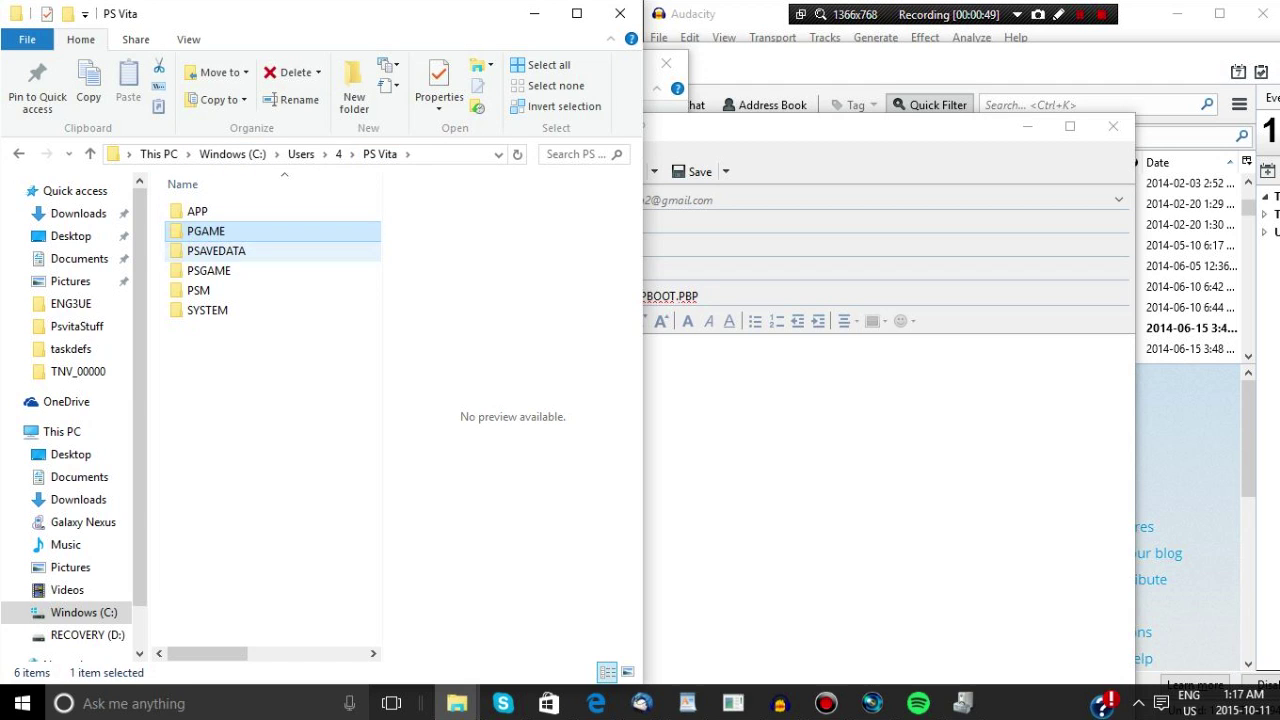
double_click(215, 254)
click(233, 211)
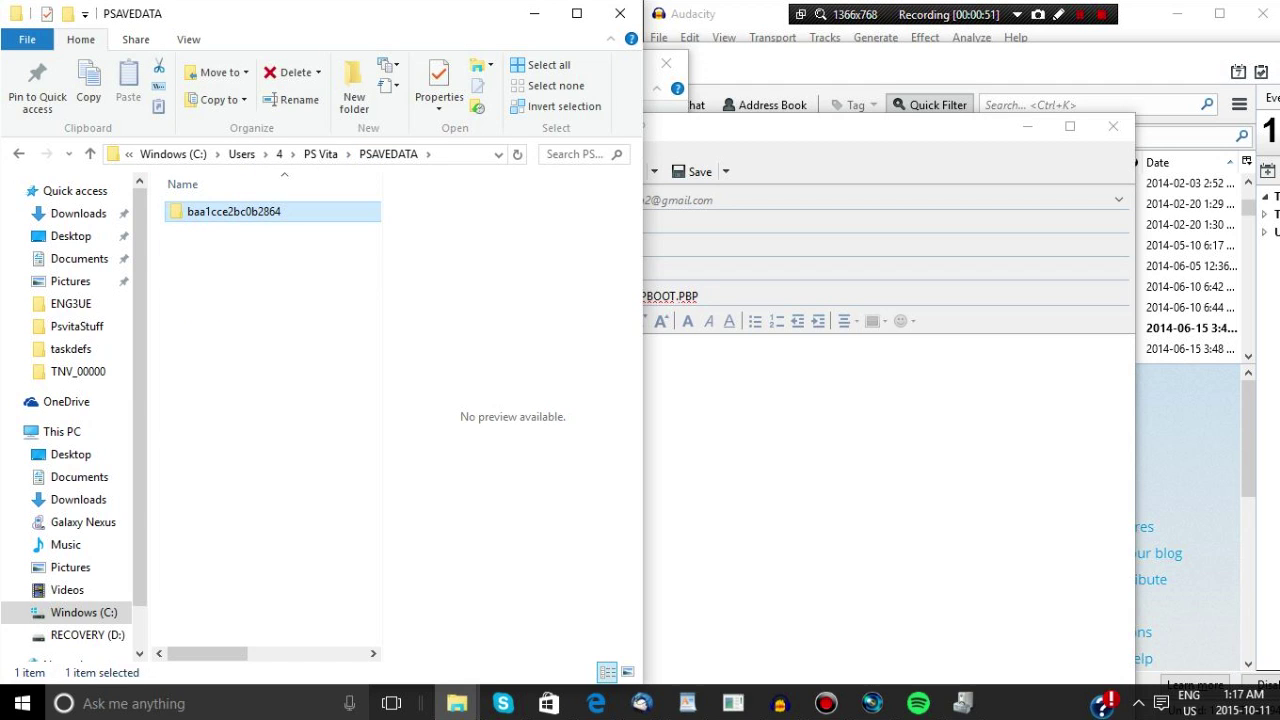
double_click(233, 211)
double_click(233, 211)
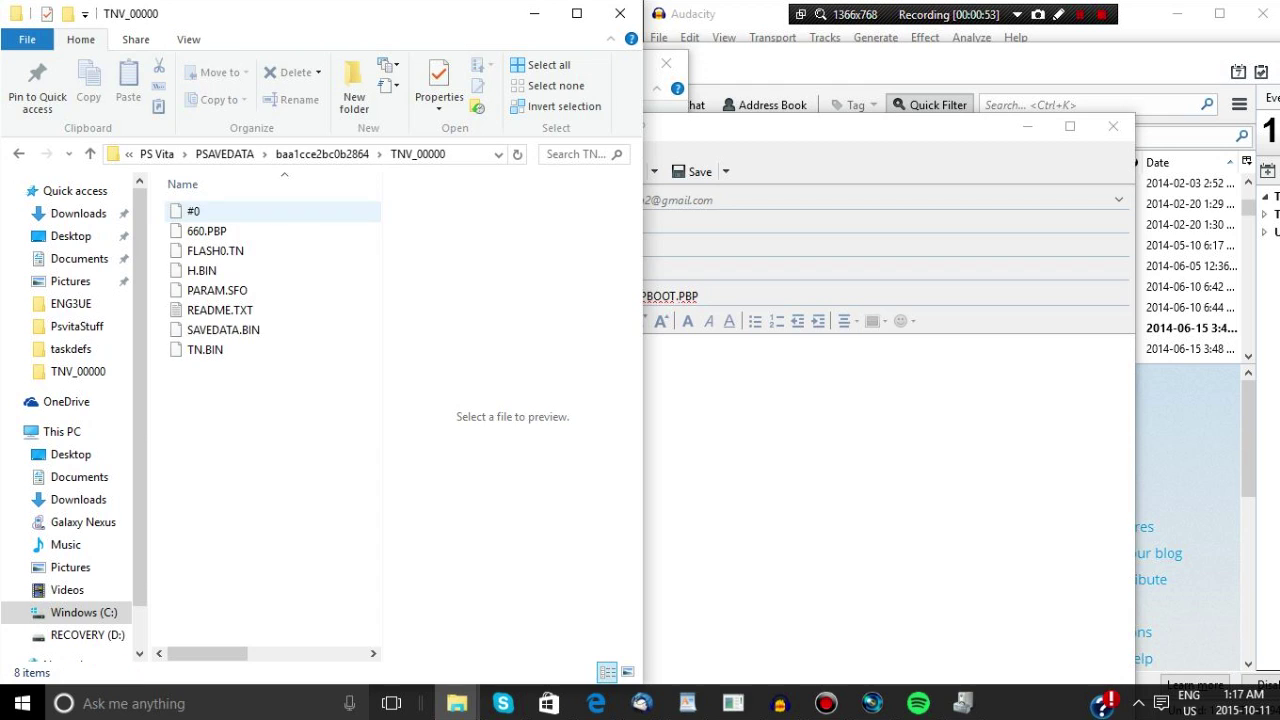
click(233, 211)
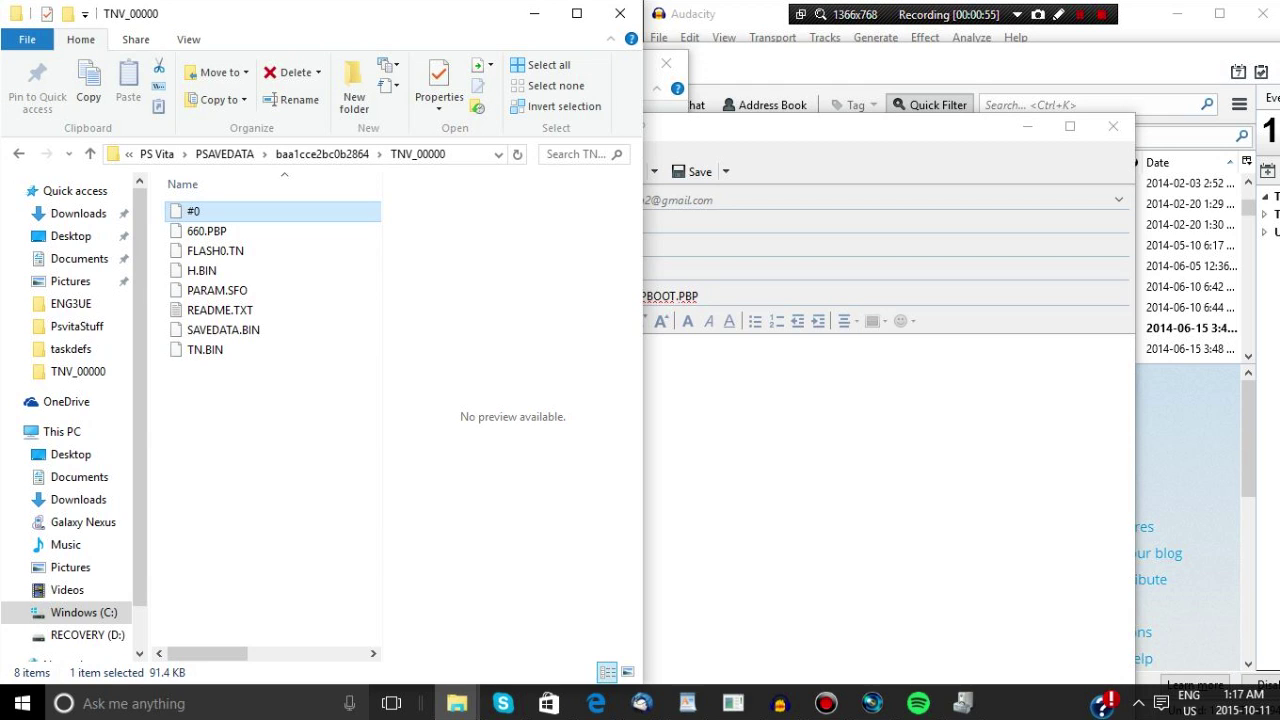
drag(233, 211, 710, 350)
key(alt+Tab)
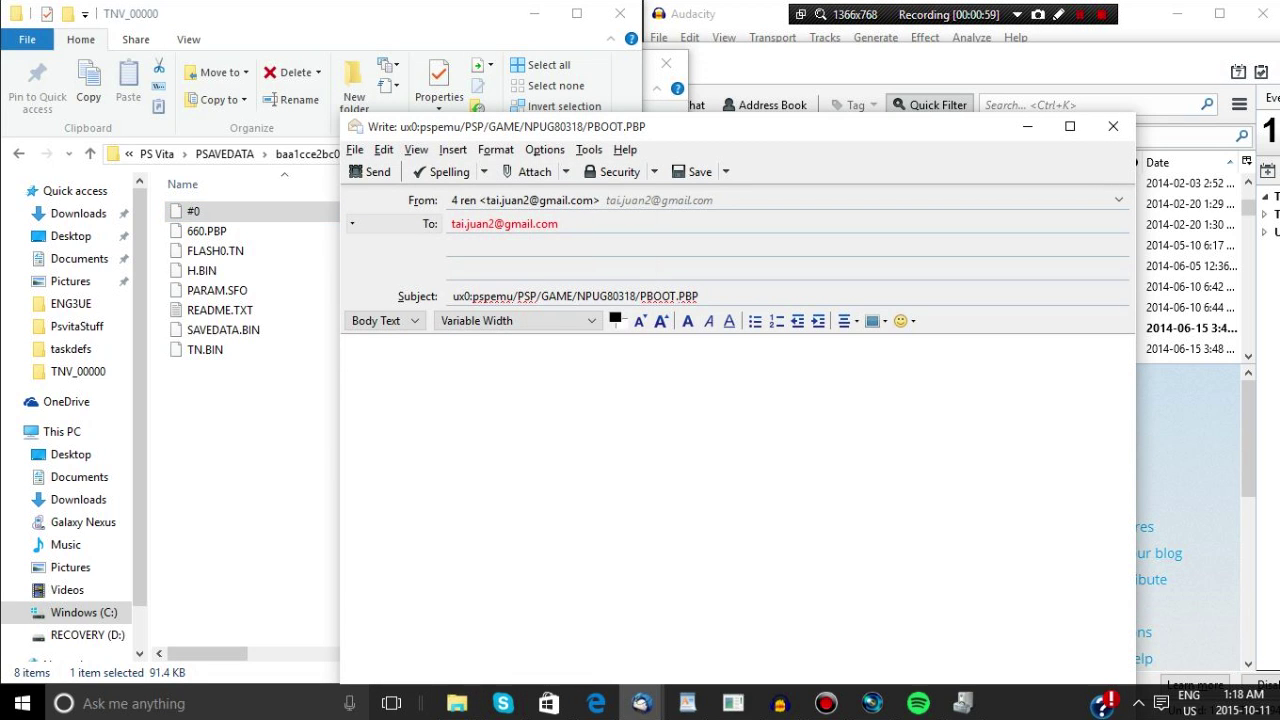